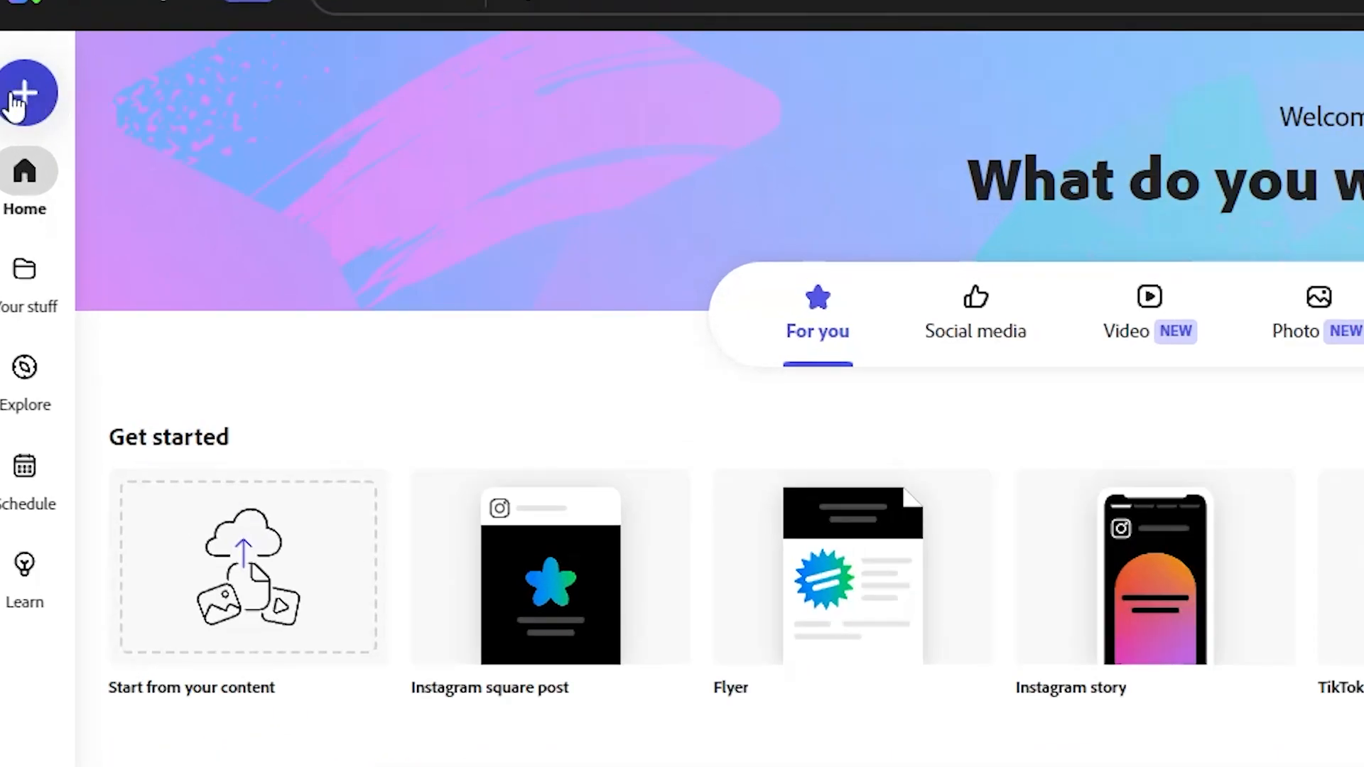
Browse the standard, suggested and full lists of canvas sizes available for a new project.
click(21, 142)
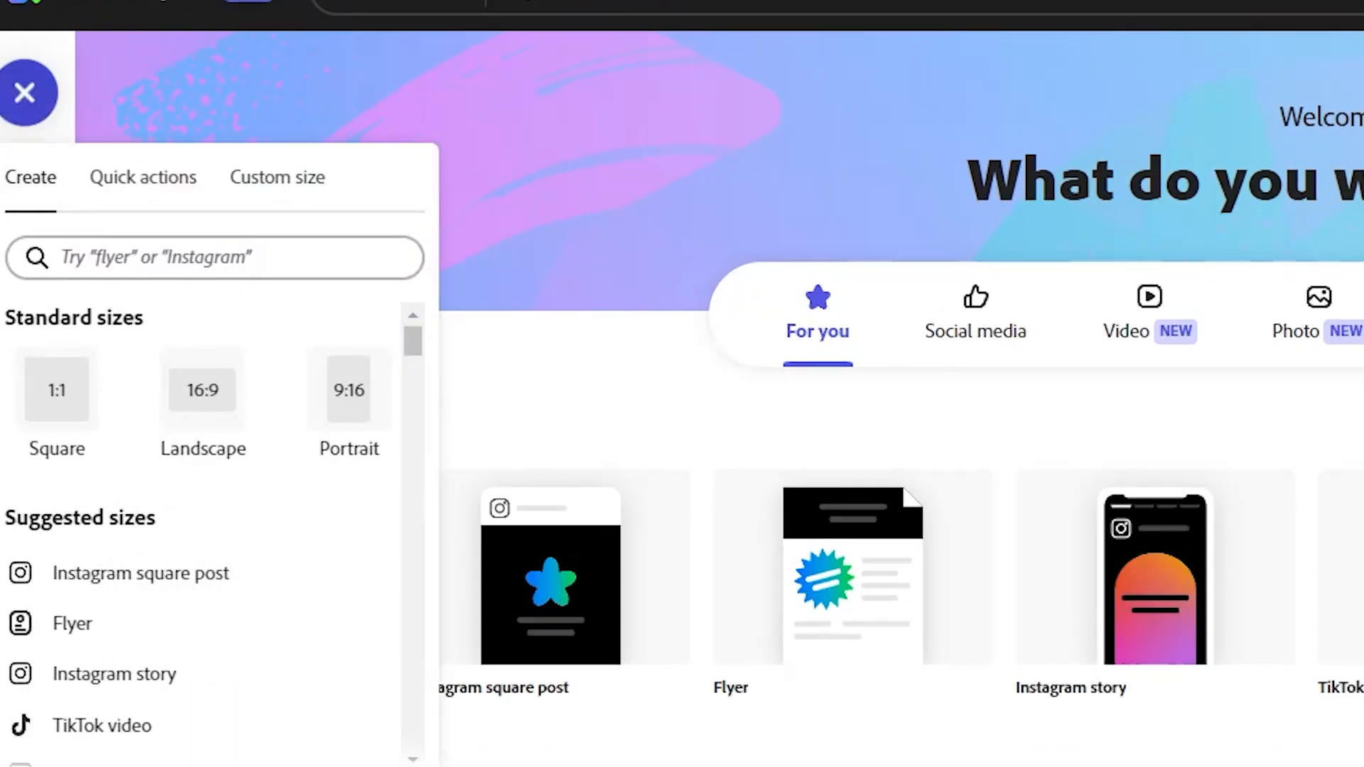
scroll(240, 426, down, 4)
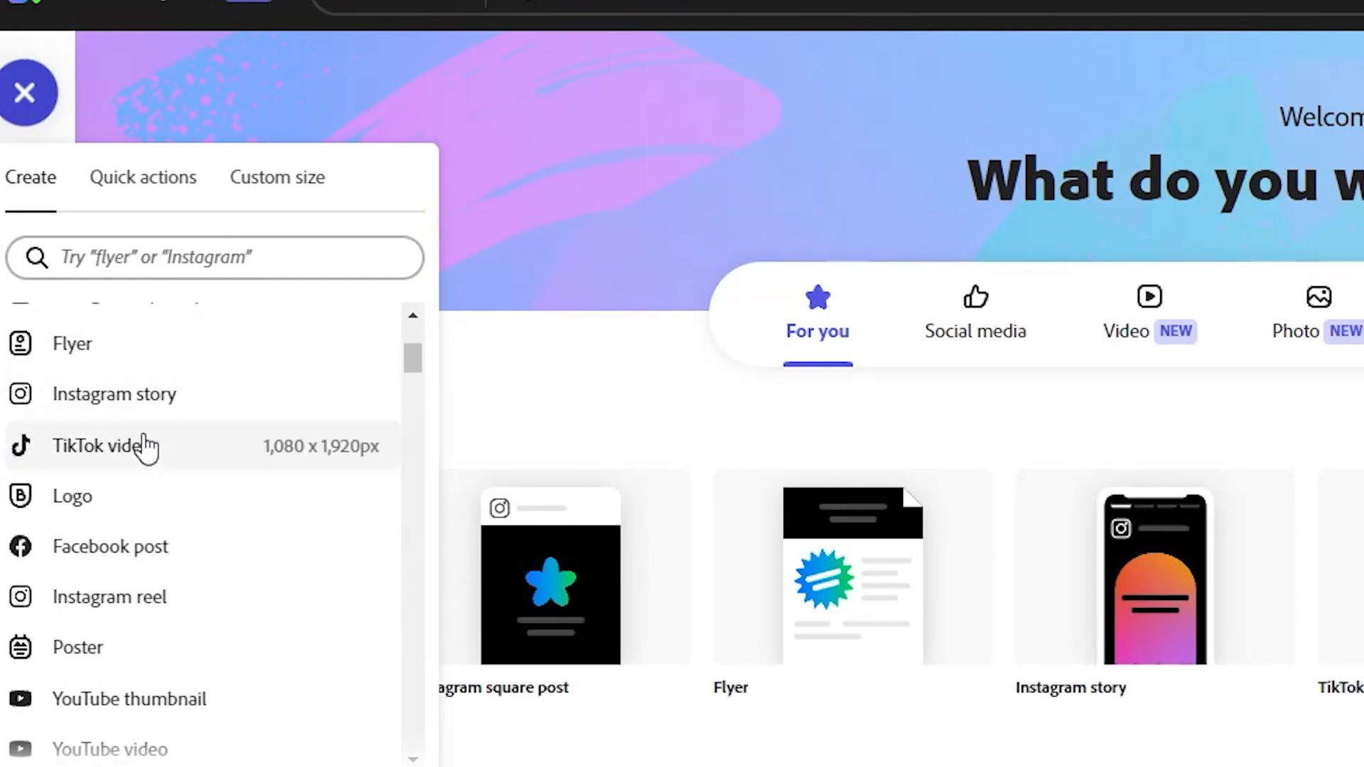
scroll(220, 538, down, 2)
scroll(213, 529, up, 2)
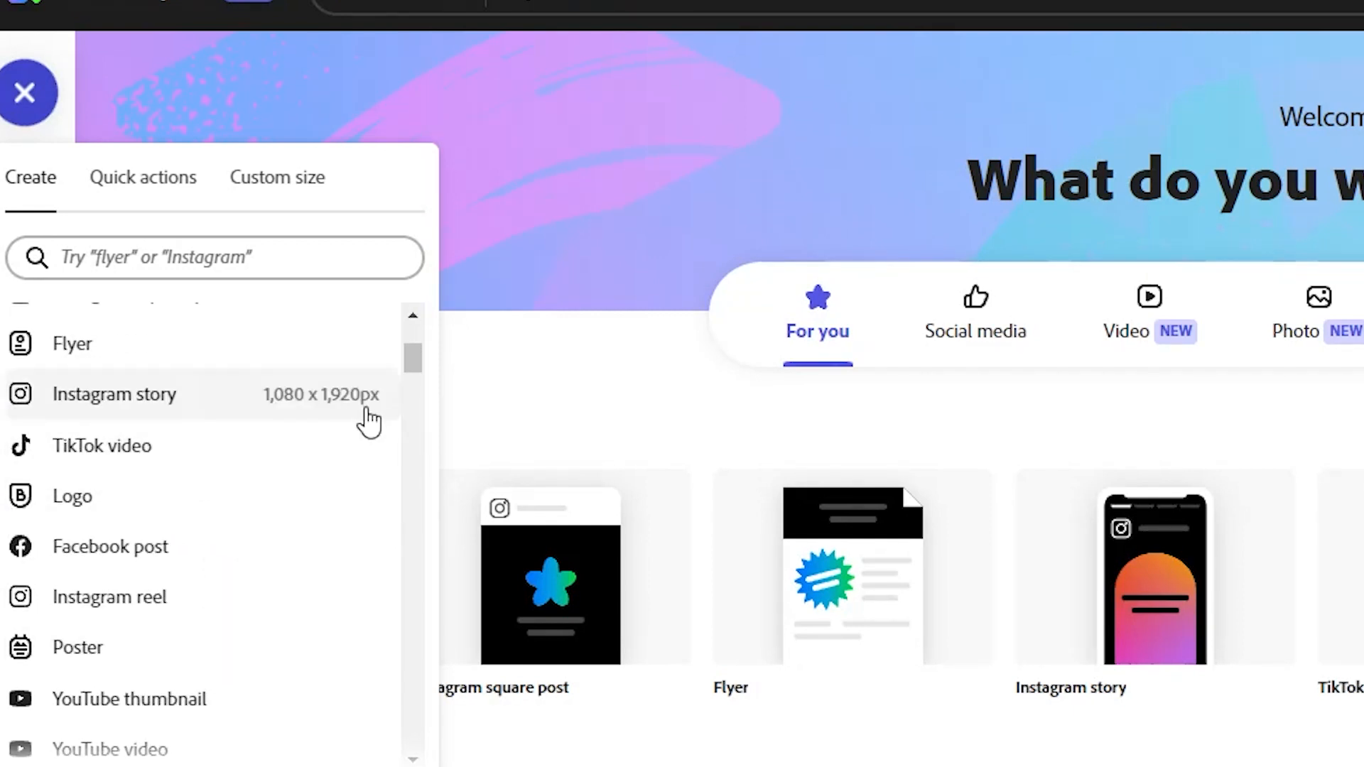
scroll(335, 412, down, 5)
scroll(271, 398, down, 10)
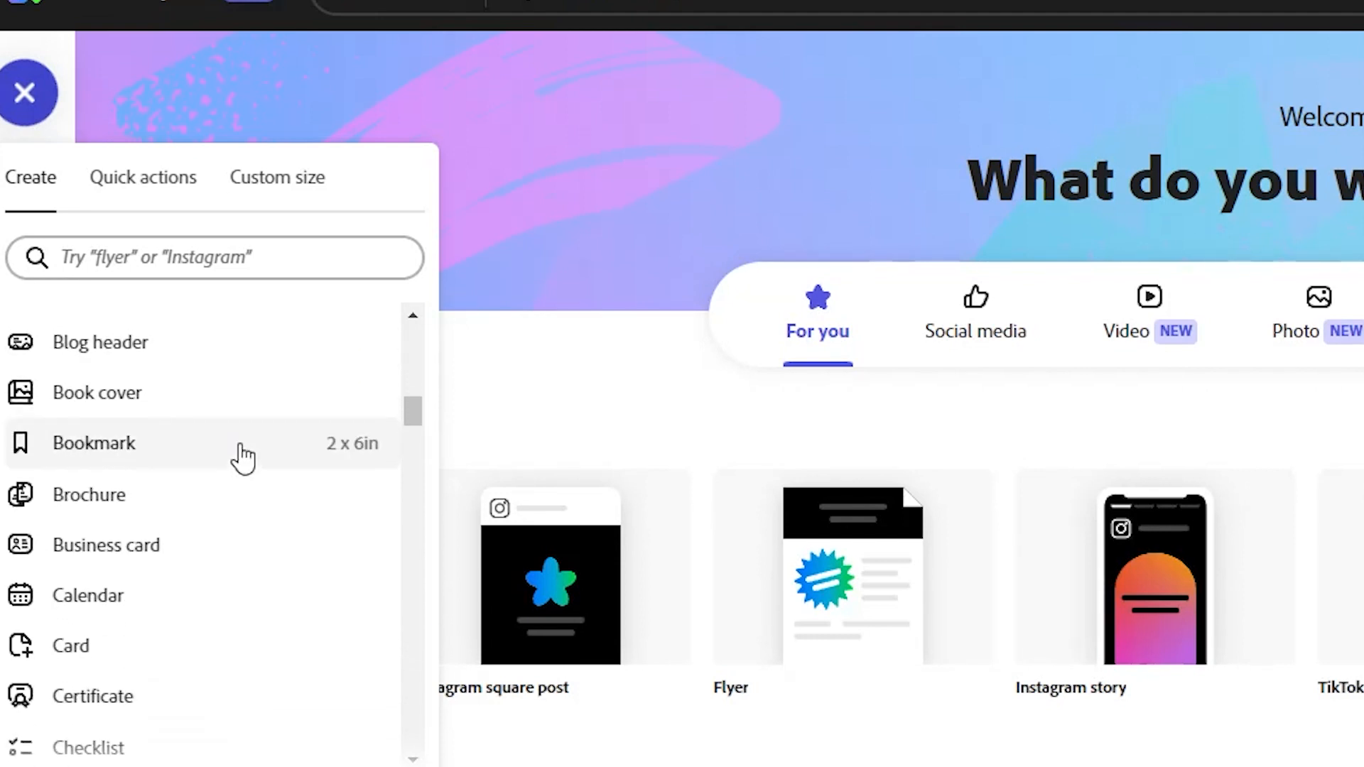
scroll(250, 447, down, 7)
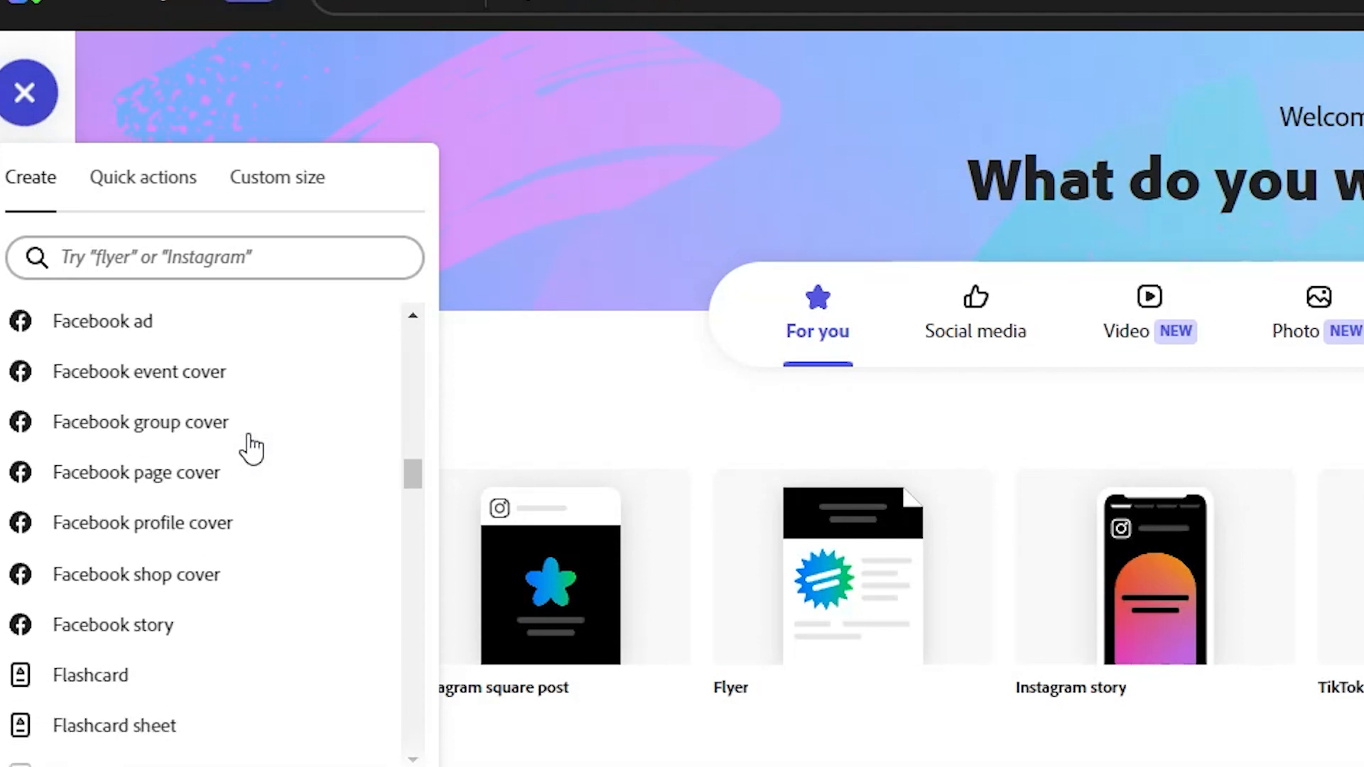
scroll(256, 440, up, 4)
scroll(263, 441, up, 15)
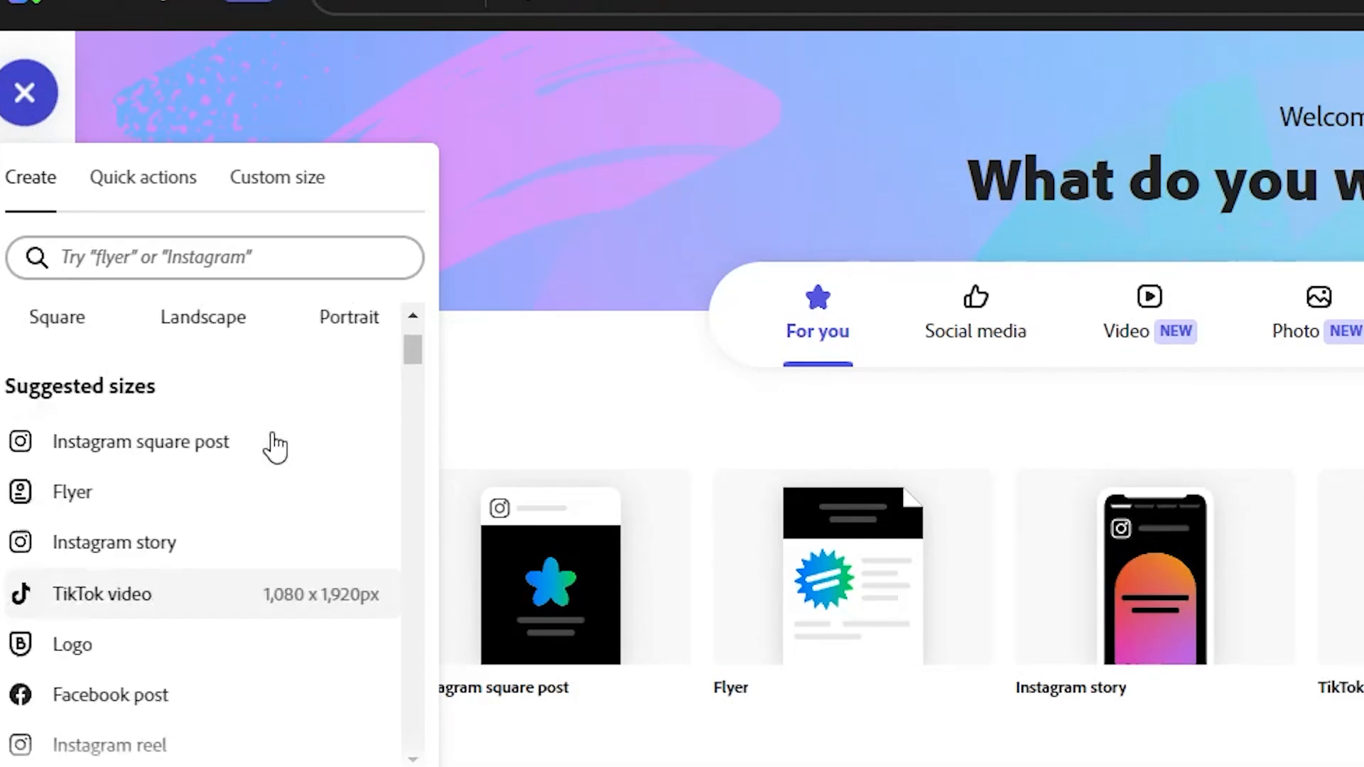
scroll(275, 441, down, 4)
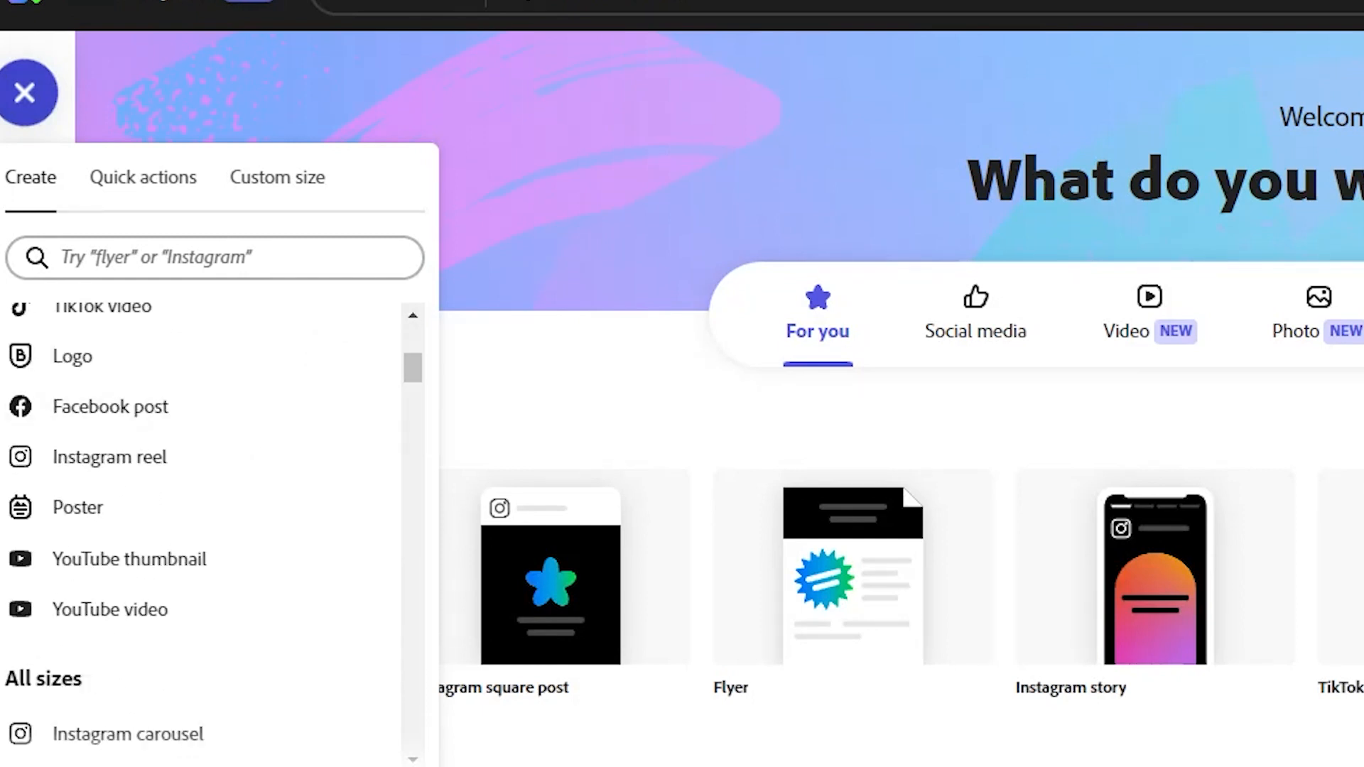
click(506, 301)
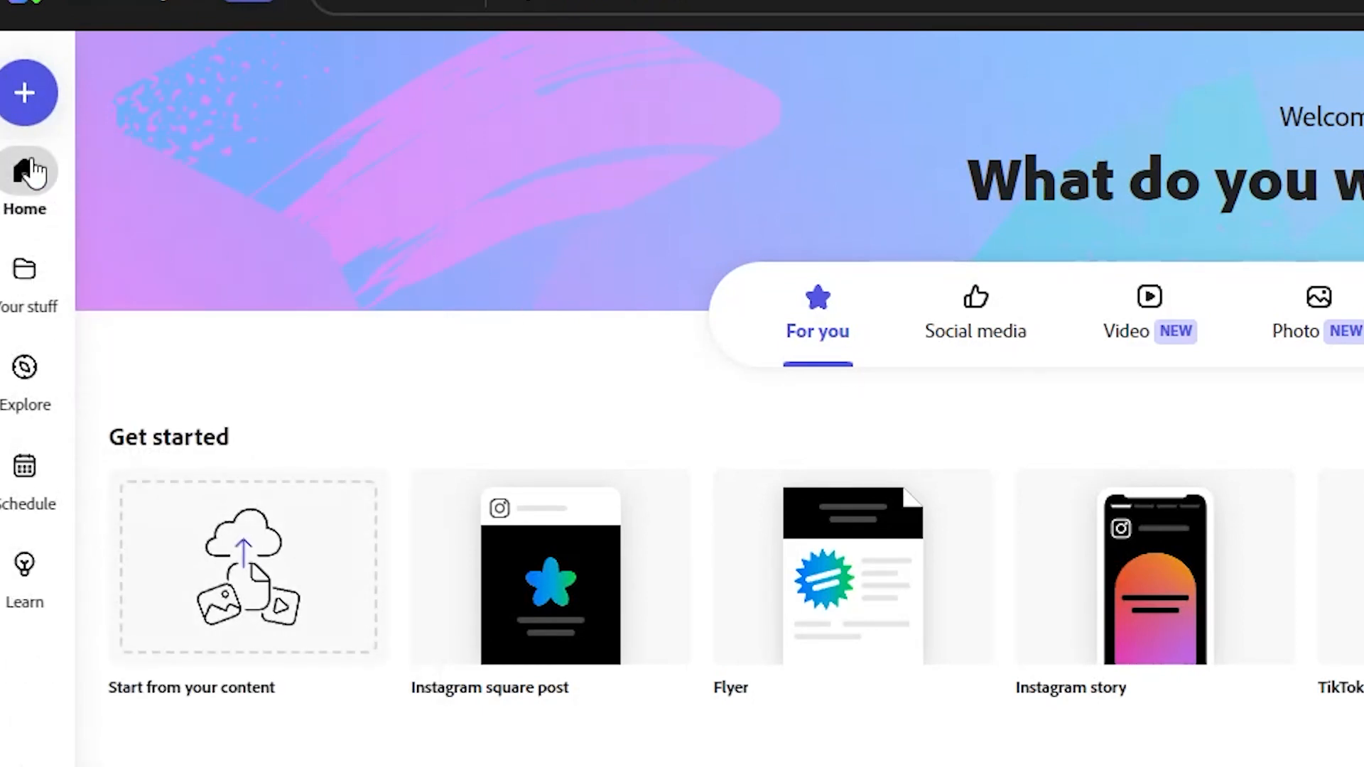
click(32, 96)
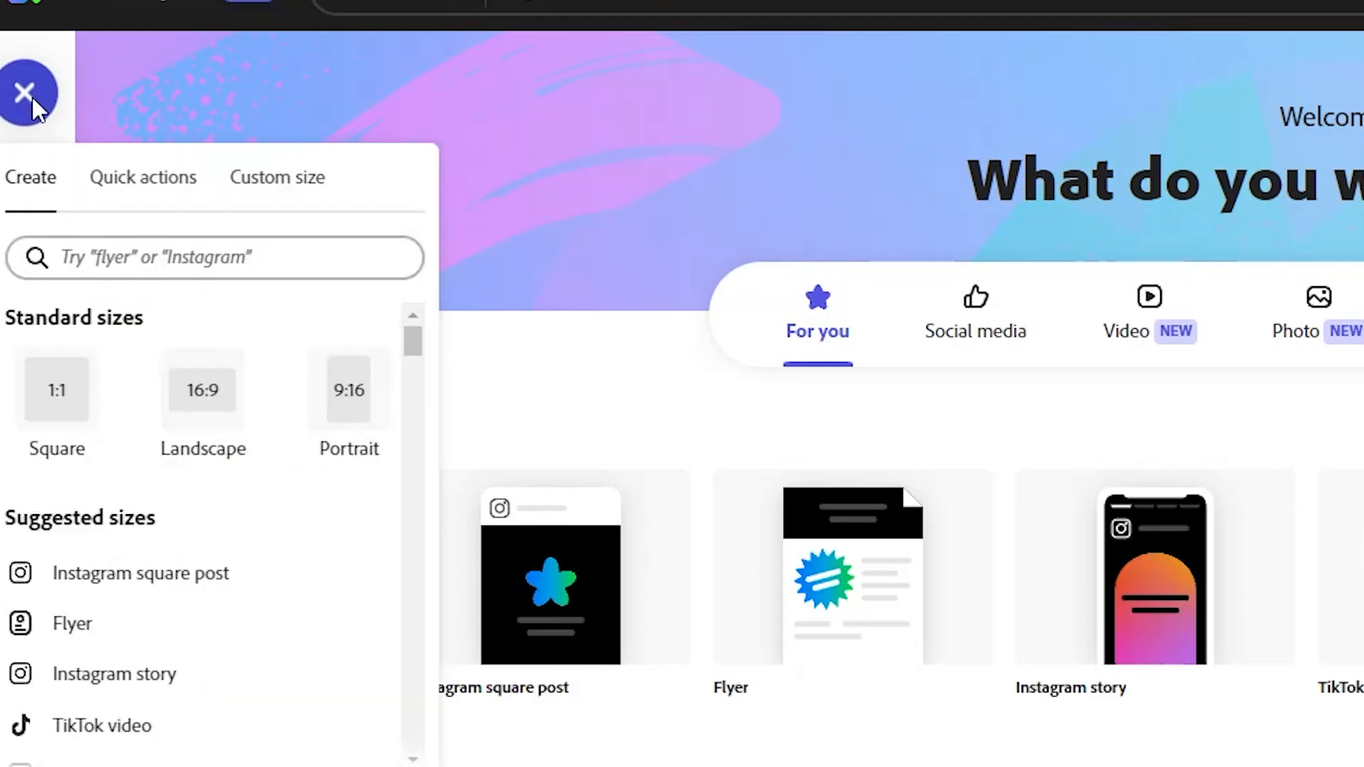
key(Escape)
Search for YouTube thumbnail templates.
click(615, 12)
text(youtube th)
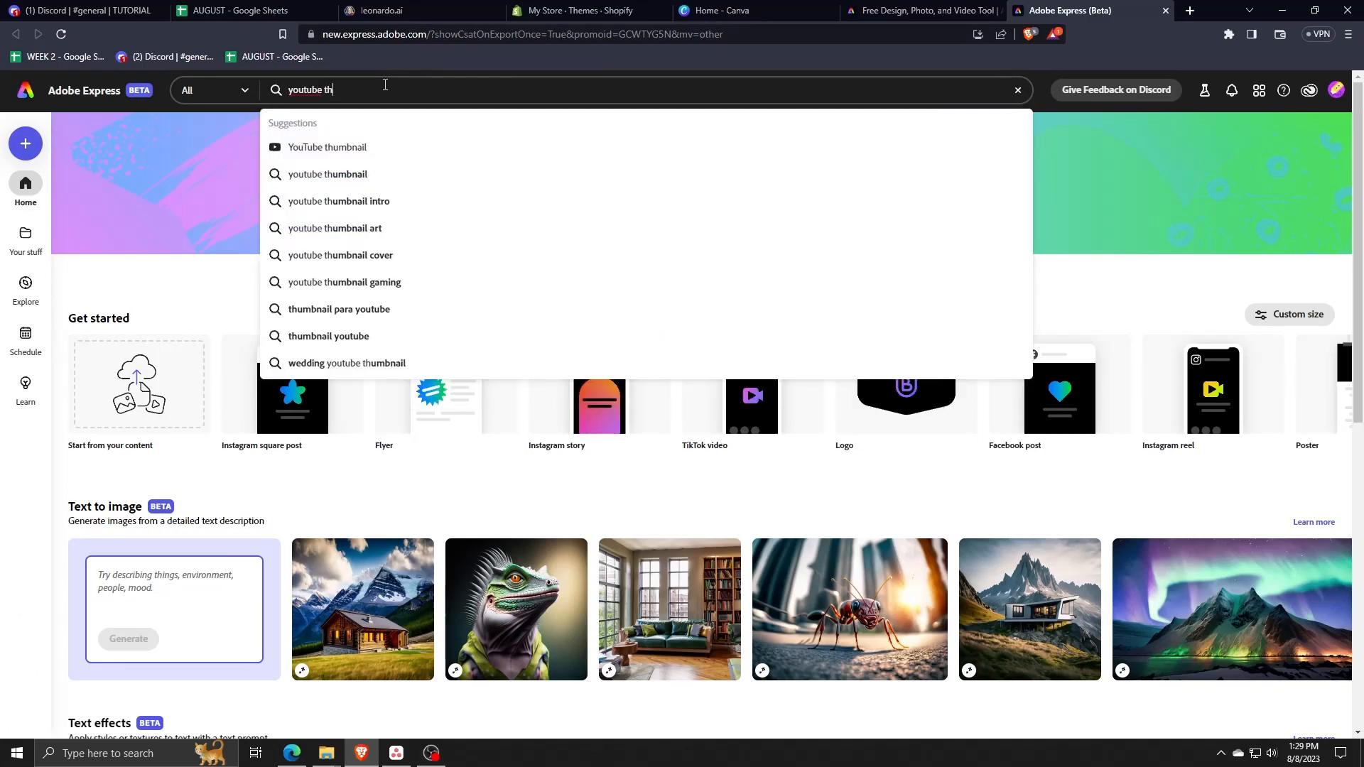
key(Return)
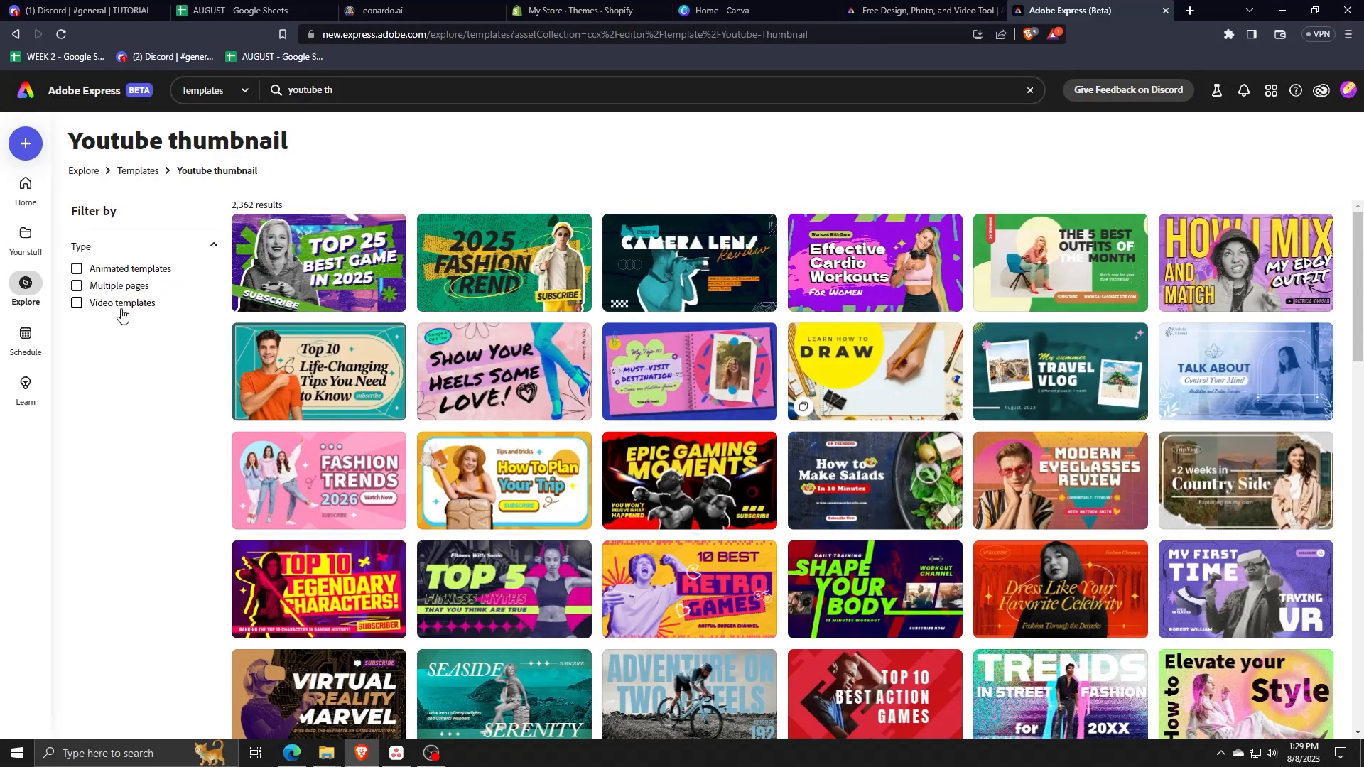
Filter the thumbnail templates to multiple pages only and open the "Learn how to draw" template for editing.
click(114, 271)
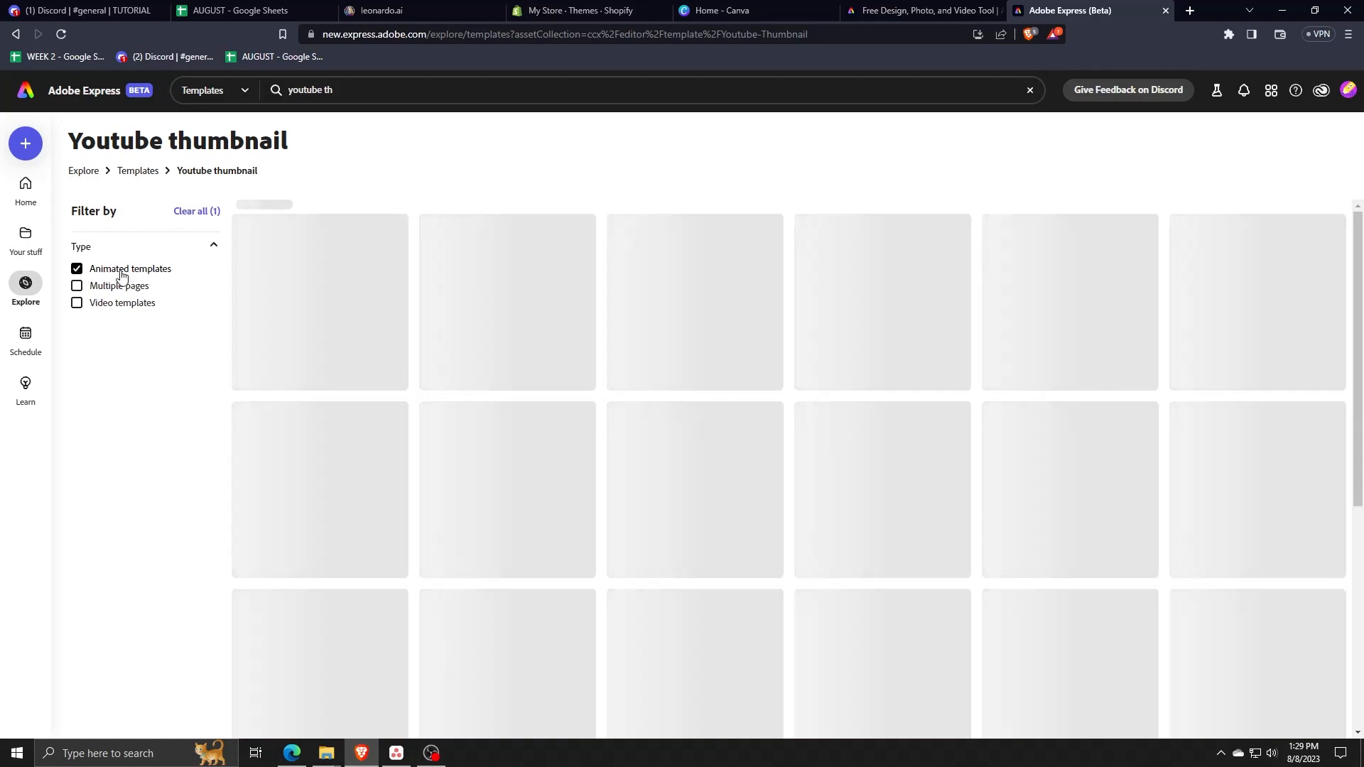
click(117, 286)
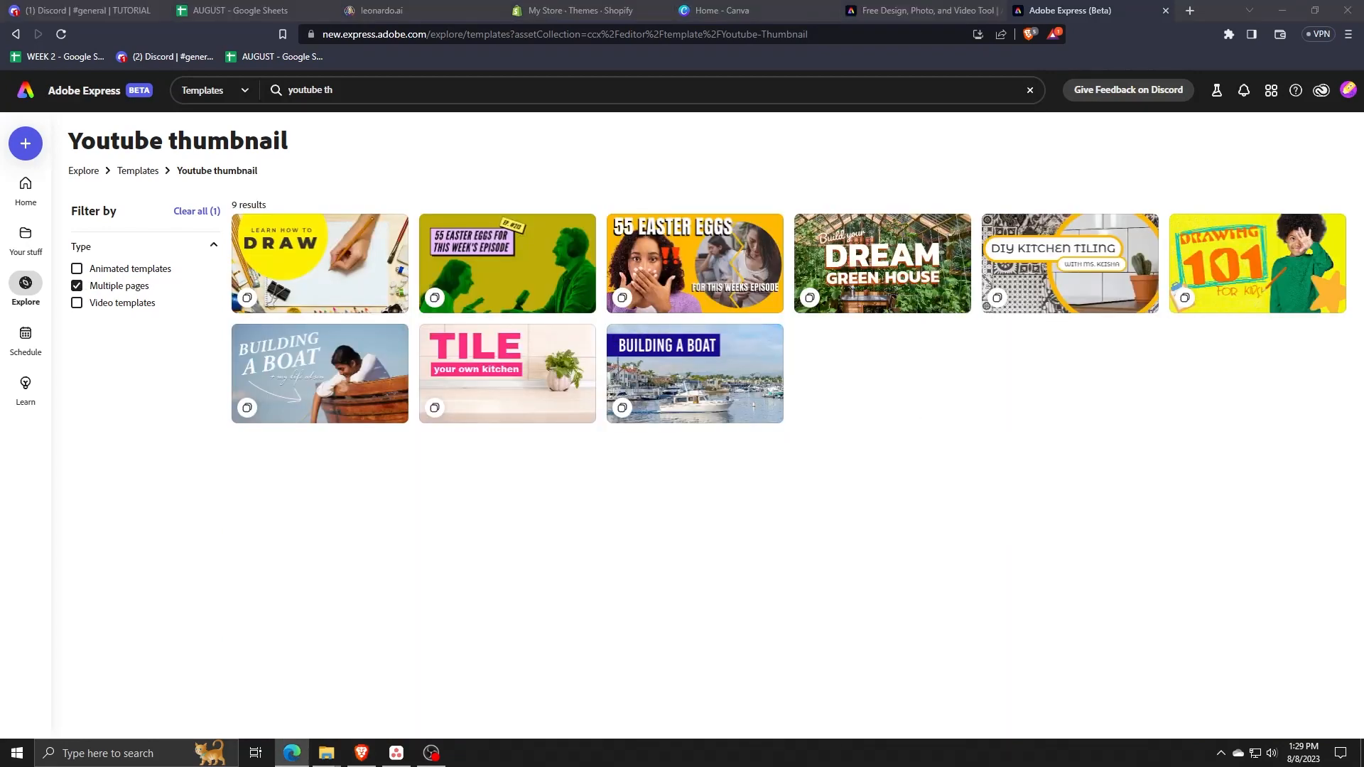
click(308, 280)
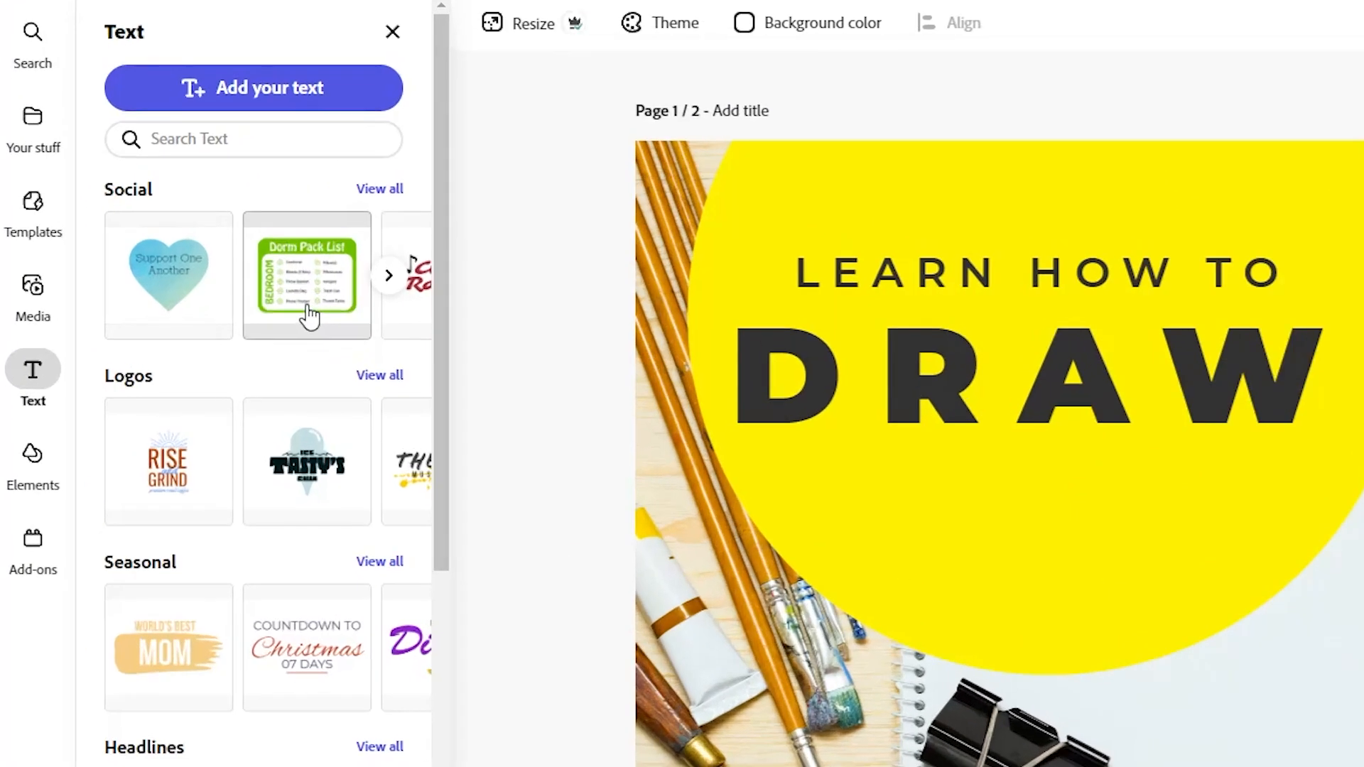
Look through the ready-made text designs and the stock photo categories available for the thumbnail.
scroll(309, 318, down, 3)
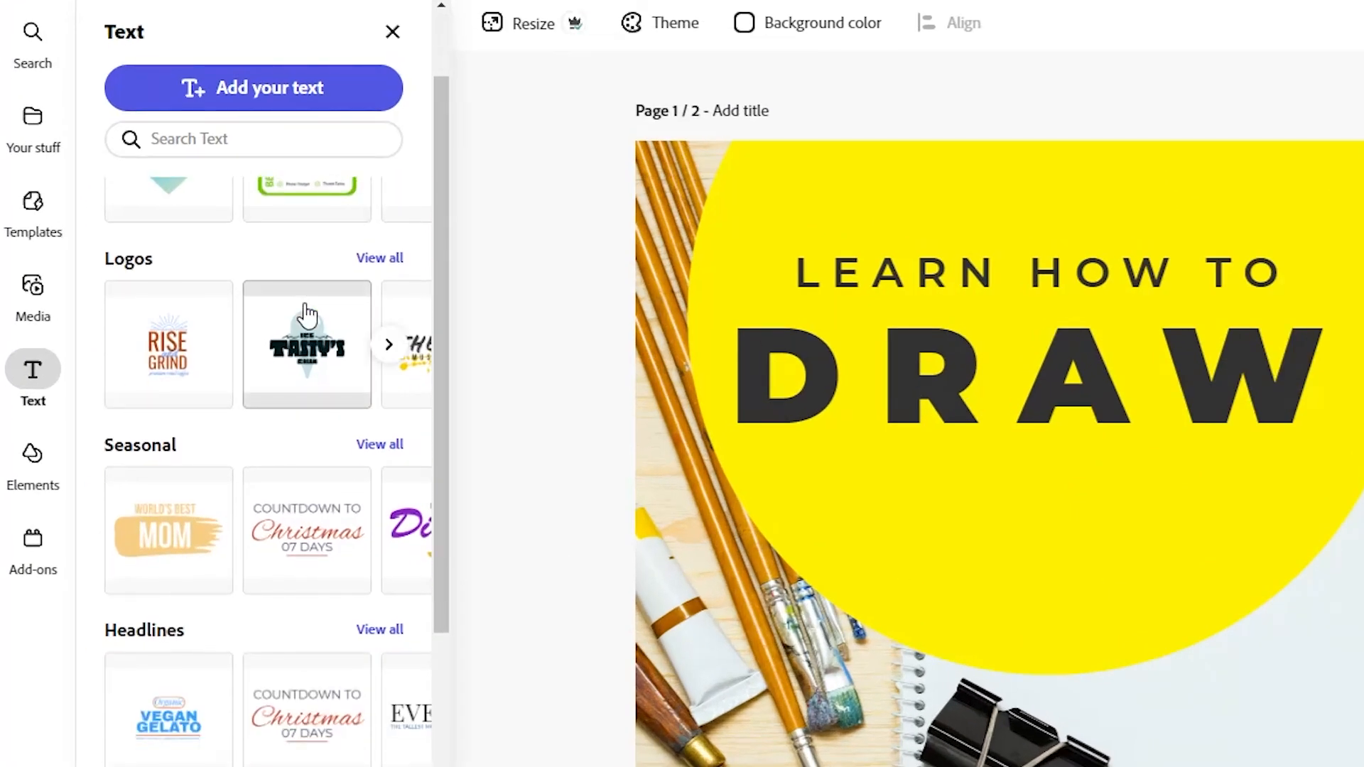
scroll(305, 313, up, 3)
click(33, 288)
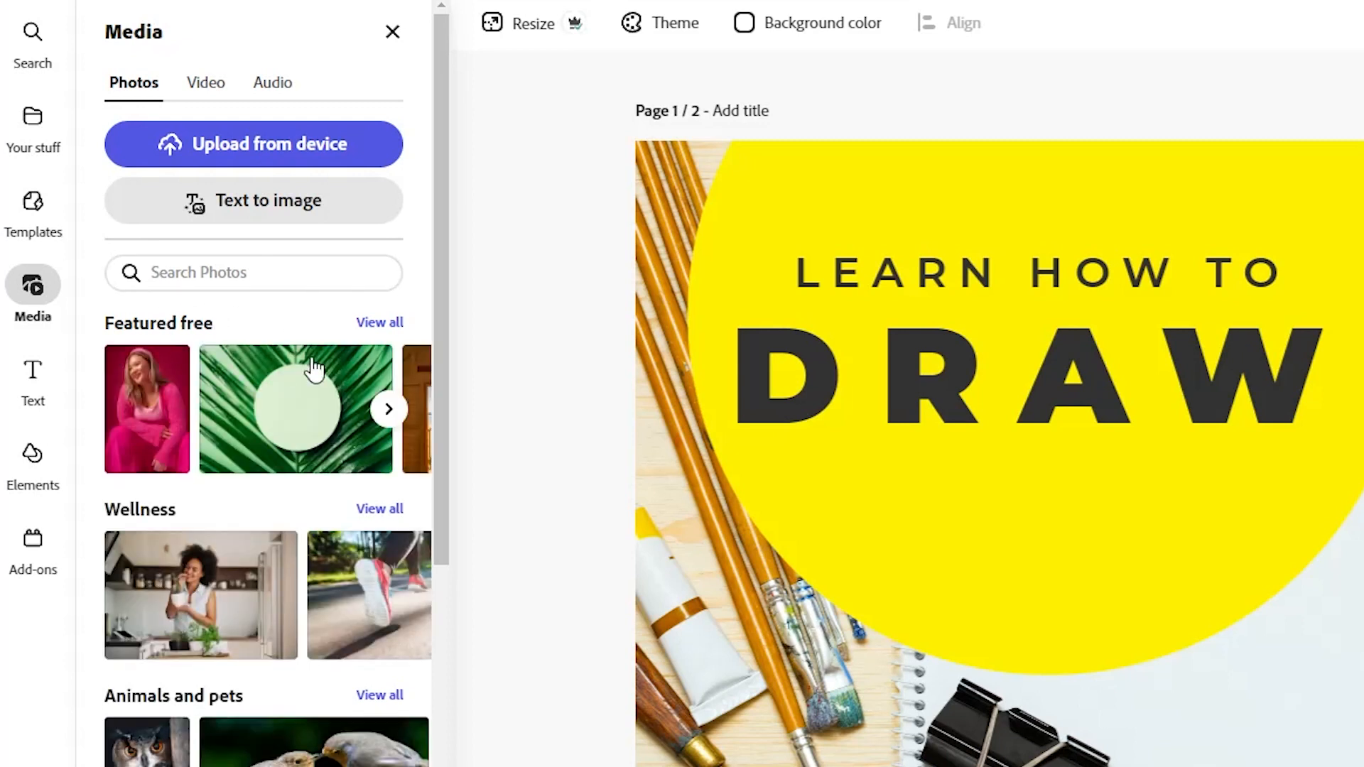
scroll(306, 364, down, 3)
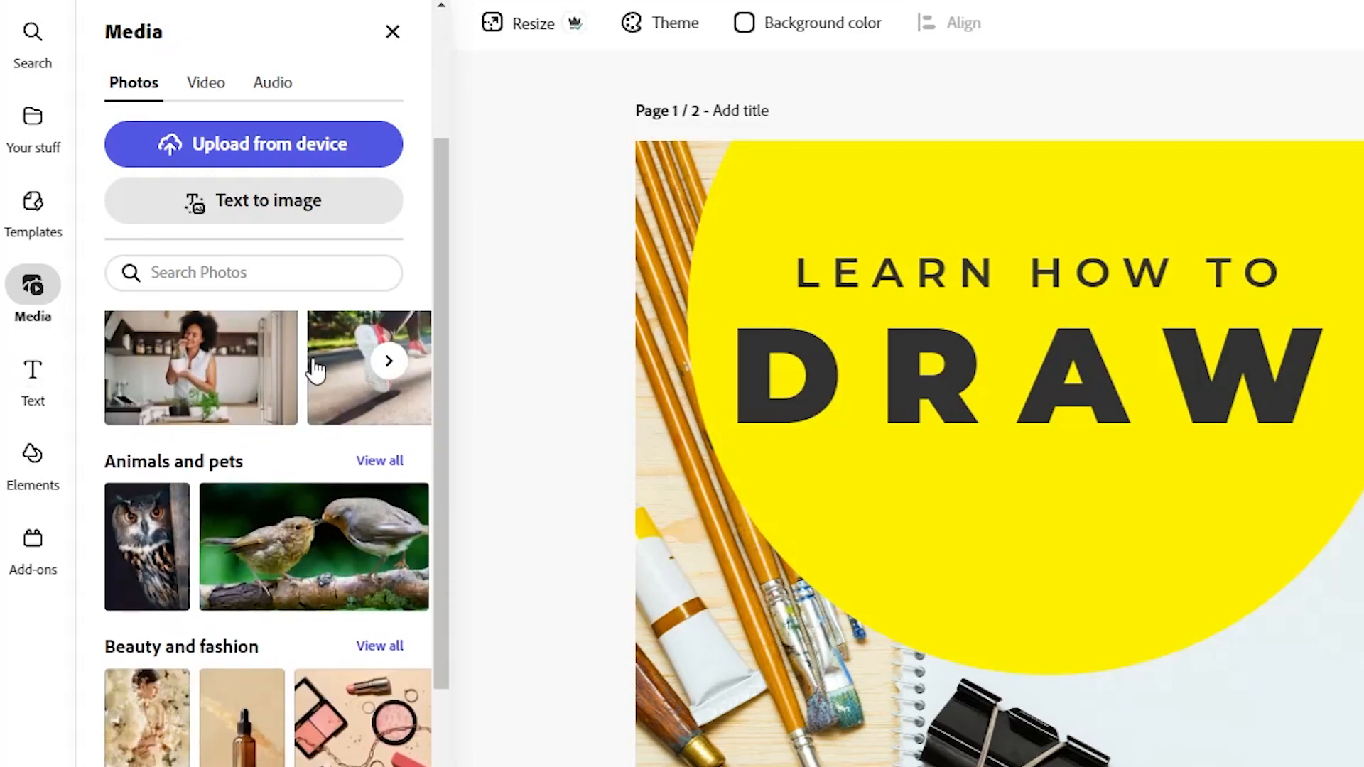
click(42, 376)
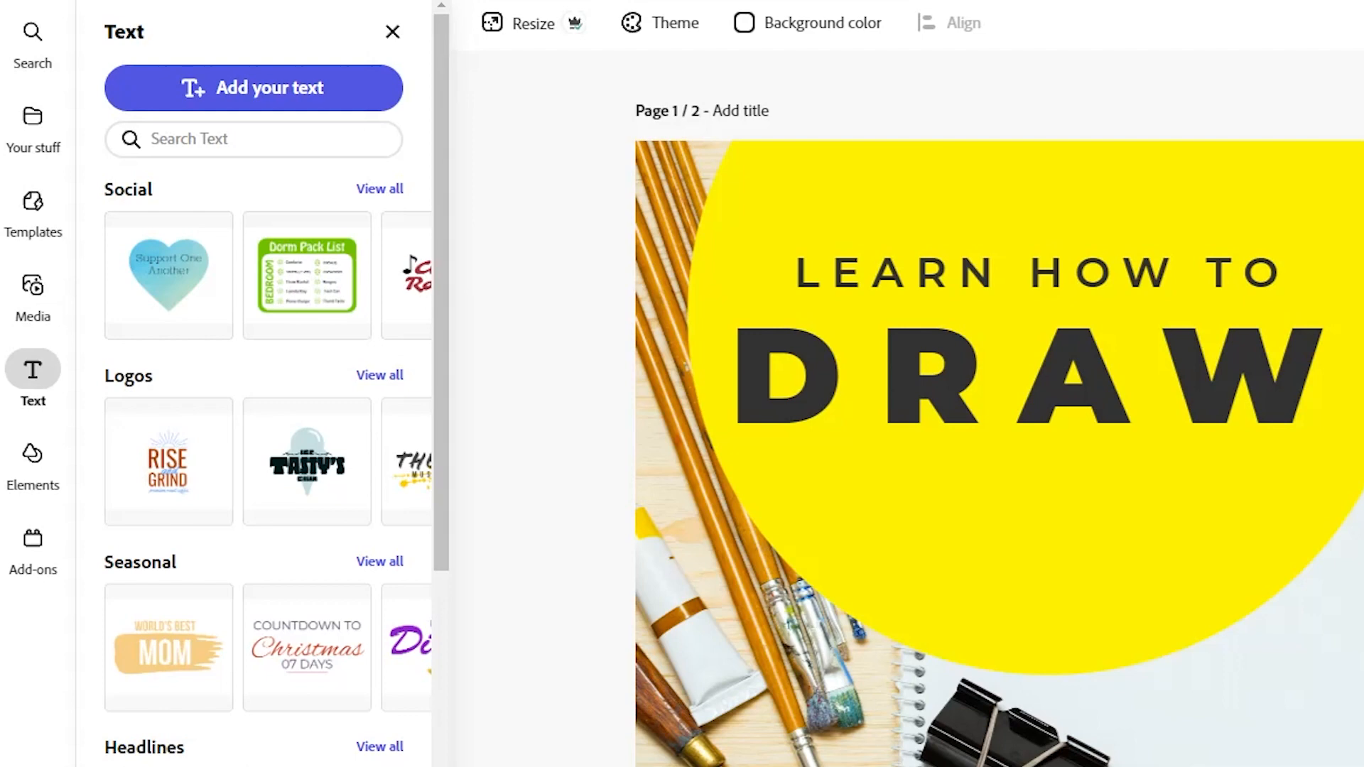
scroll(277, 350, down, 5)
scroll(283, 349, up, 5)
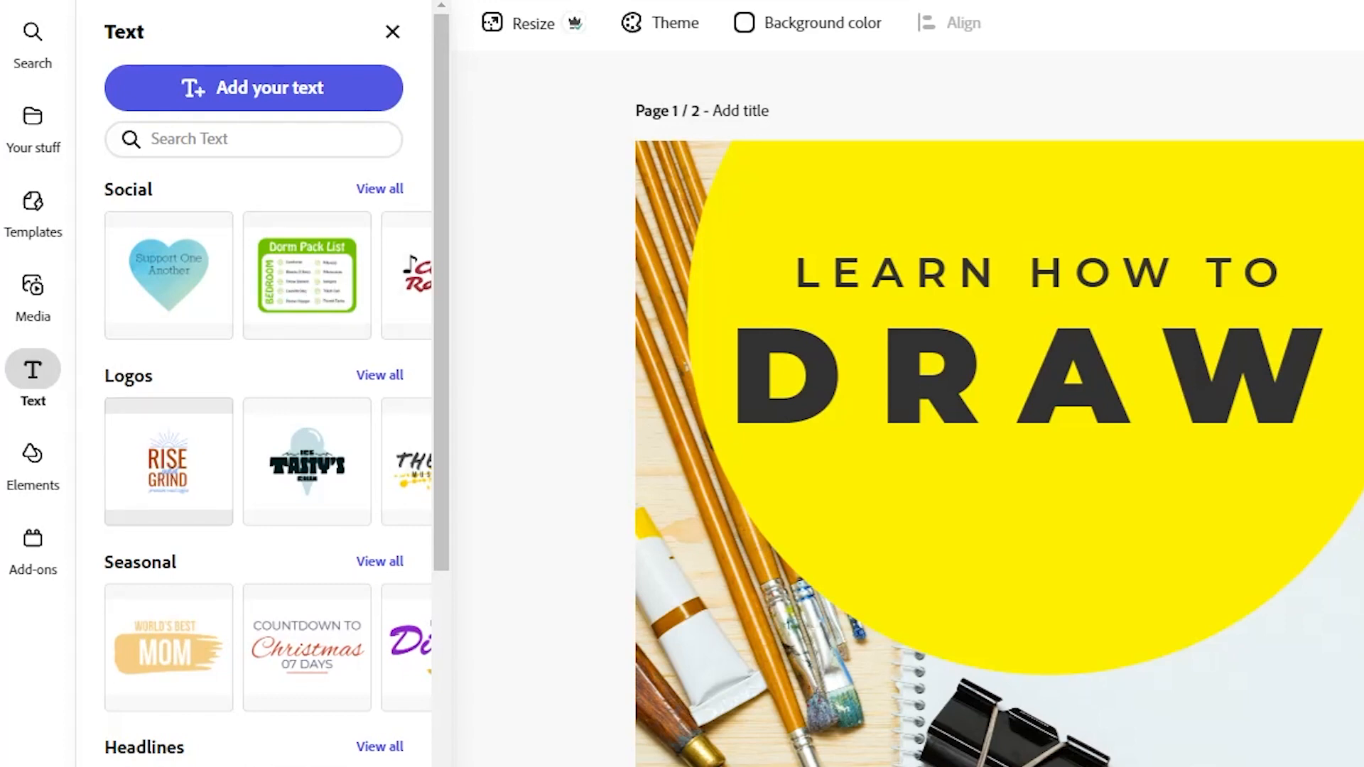
Select the DRAW heading, dismiss the Discover tutorials and examine the heading's formatting options.
click(896, 376)
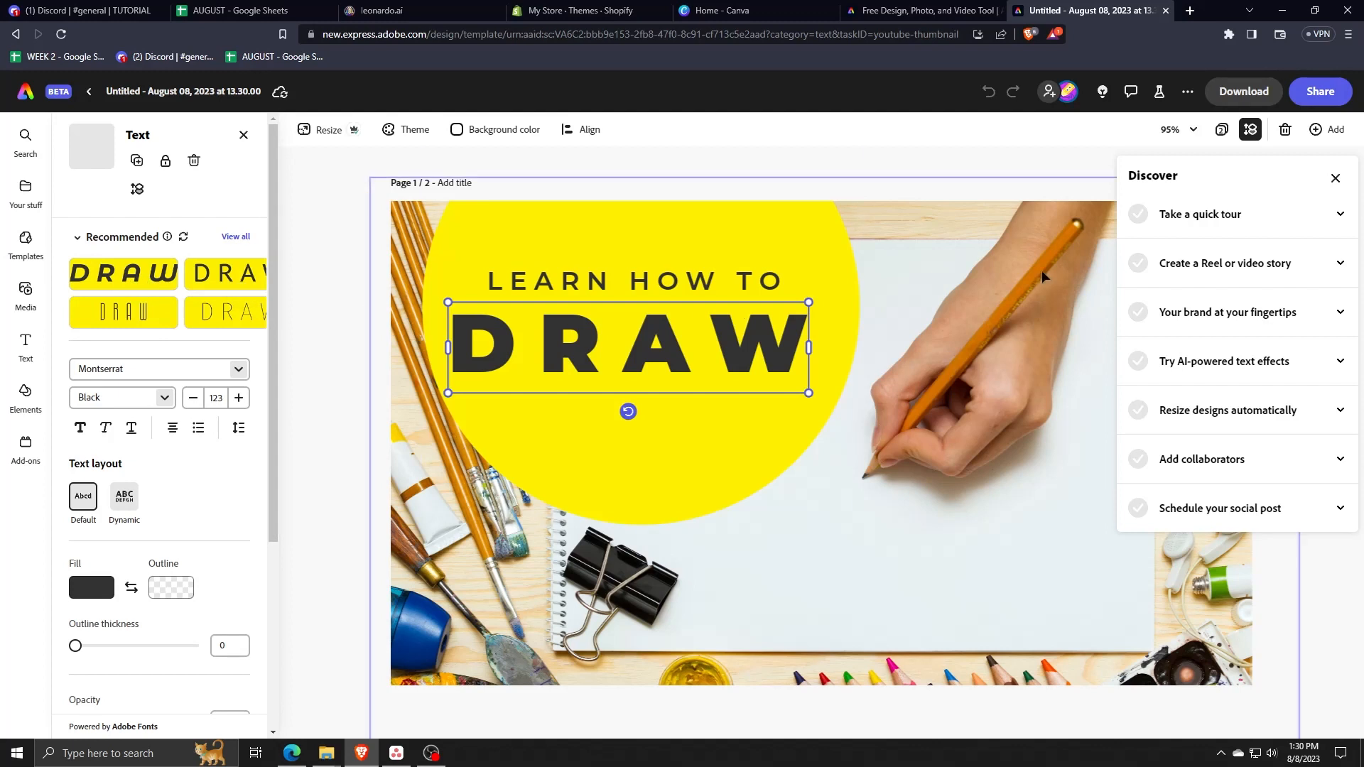
click(1336, 178)
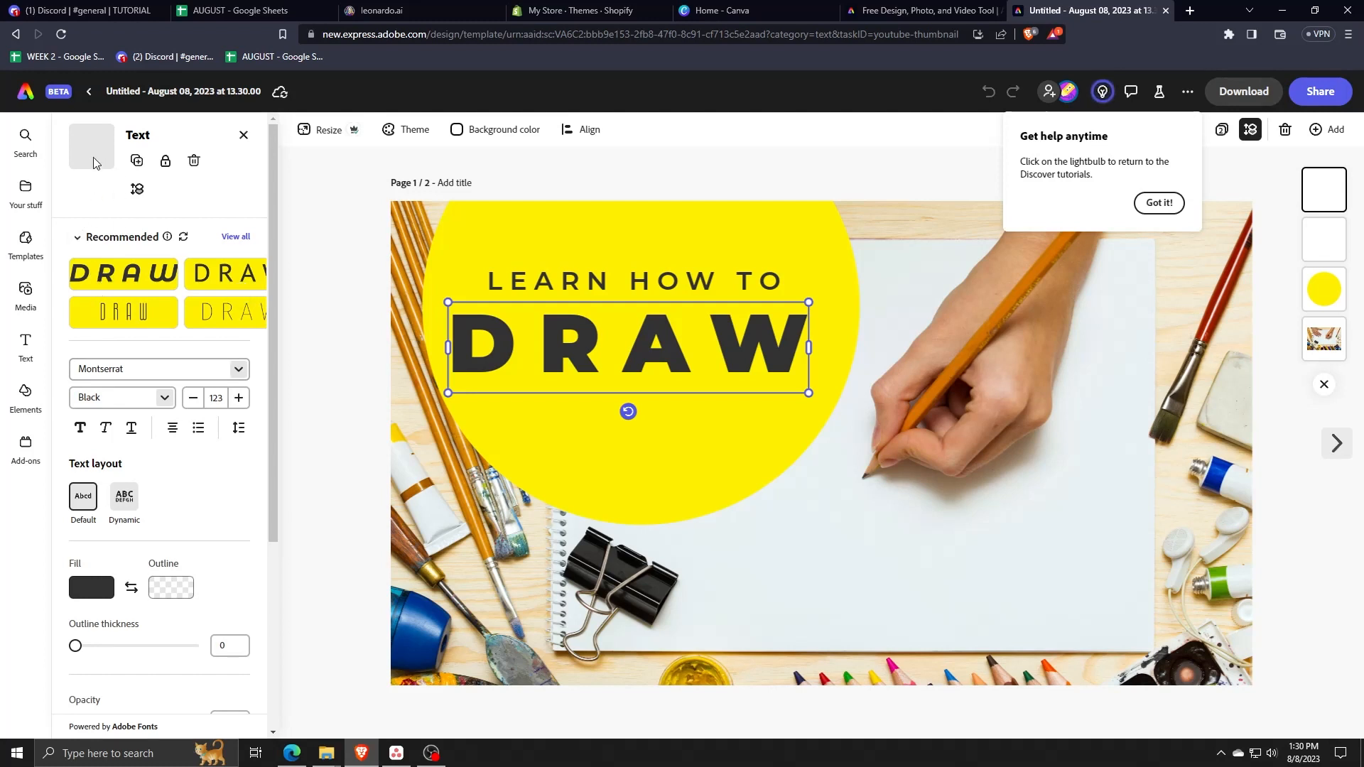
scroll(213, 465, down, 4)
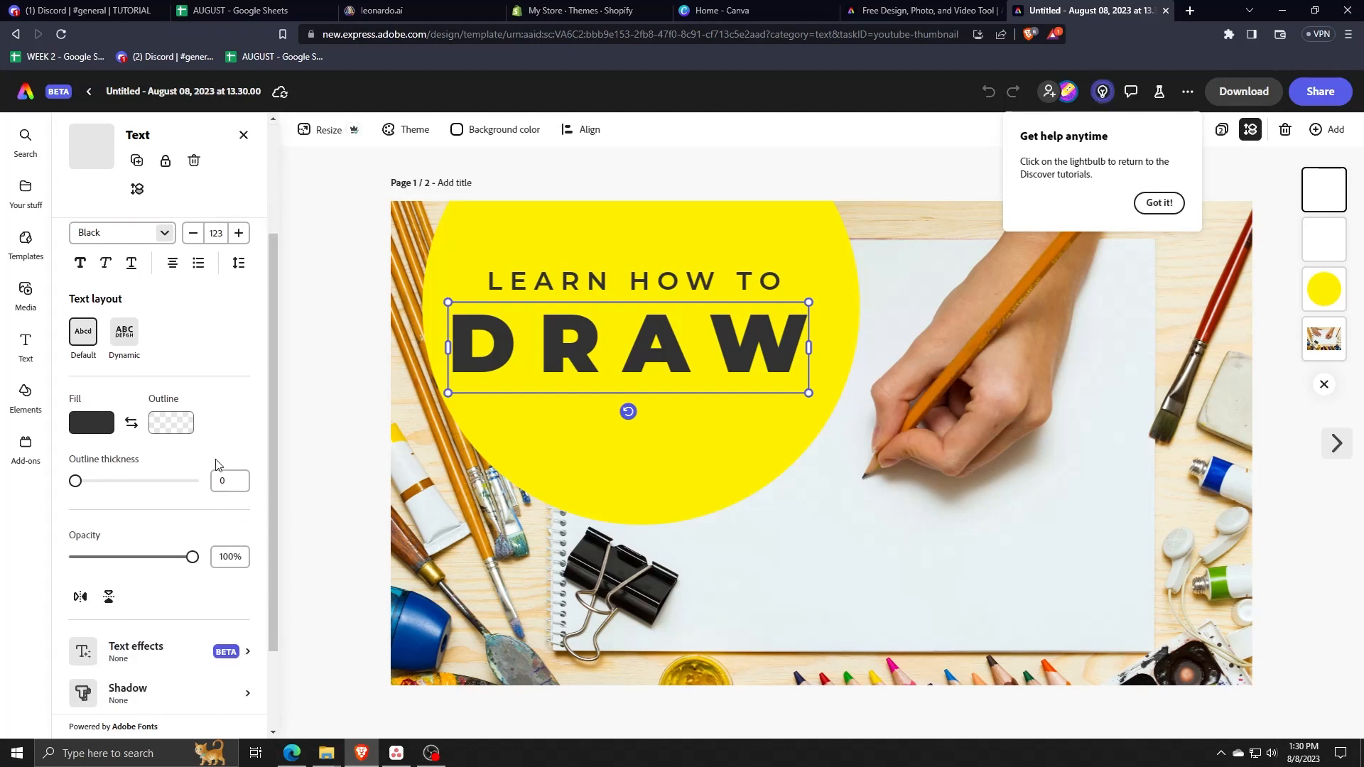
scroll(218, 465, up, 4)
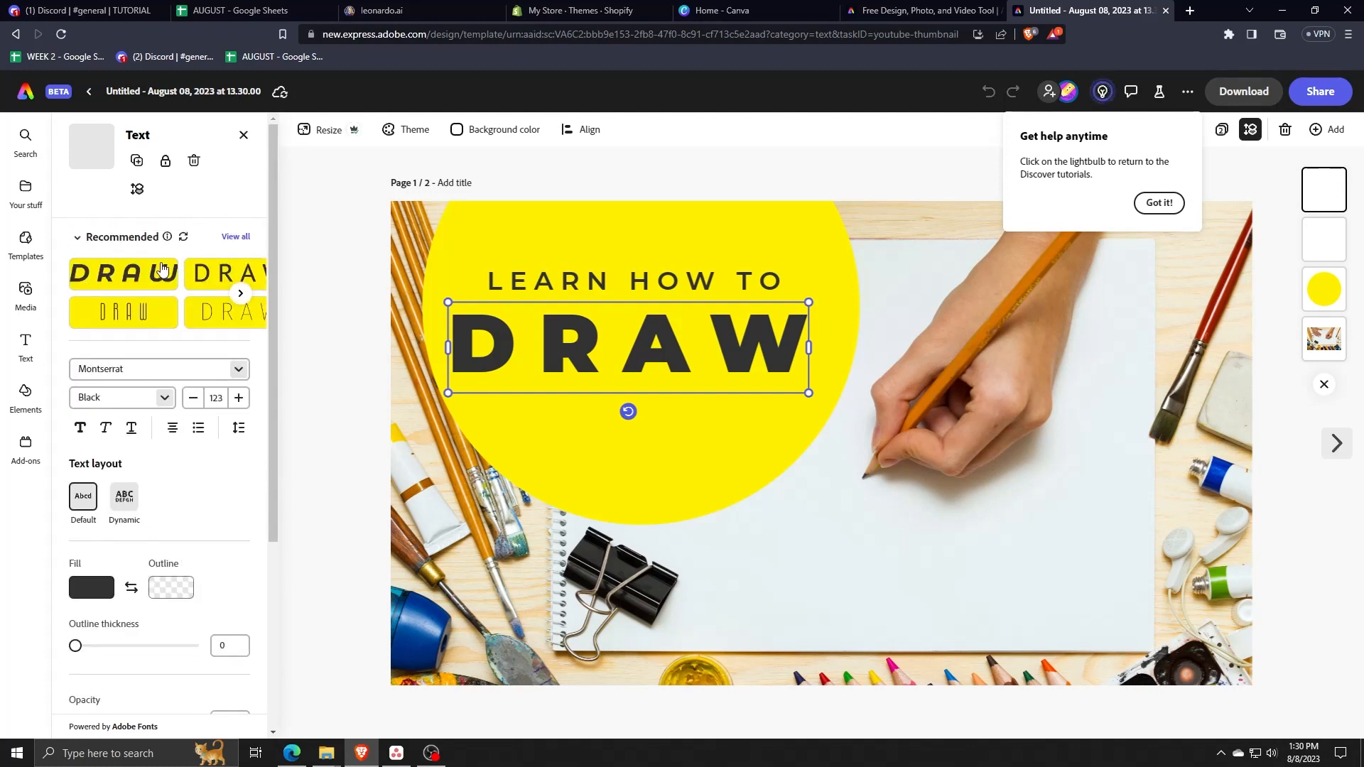
Enlarge the DRAW heading slightly on the canvas to a font size of 127.
click(645, 337)
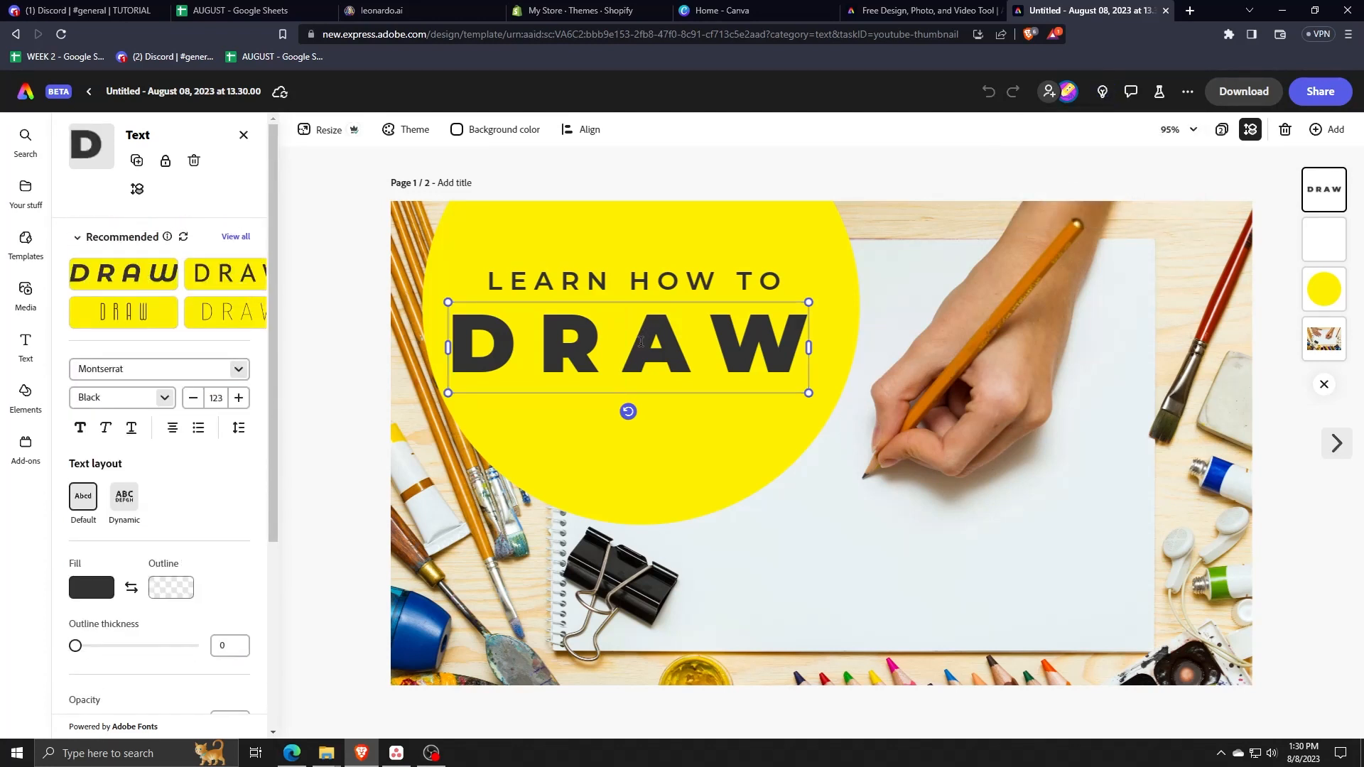
double_click(642, 343)
key(alt+Tab)
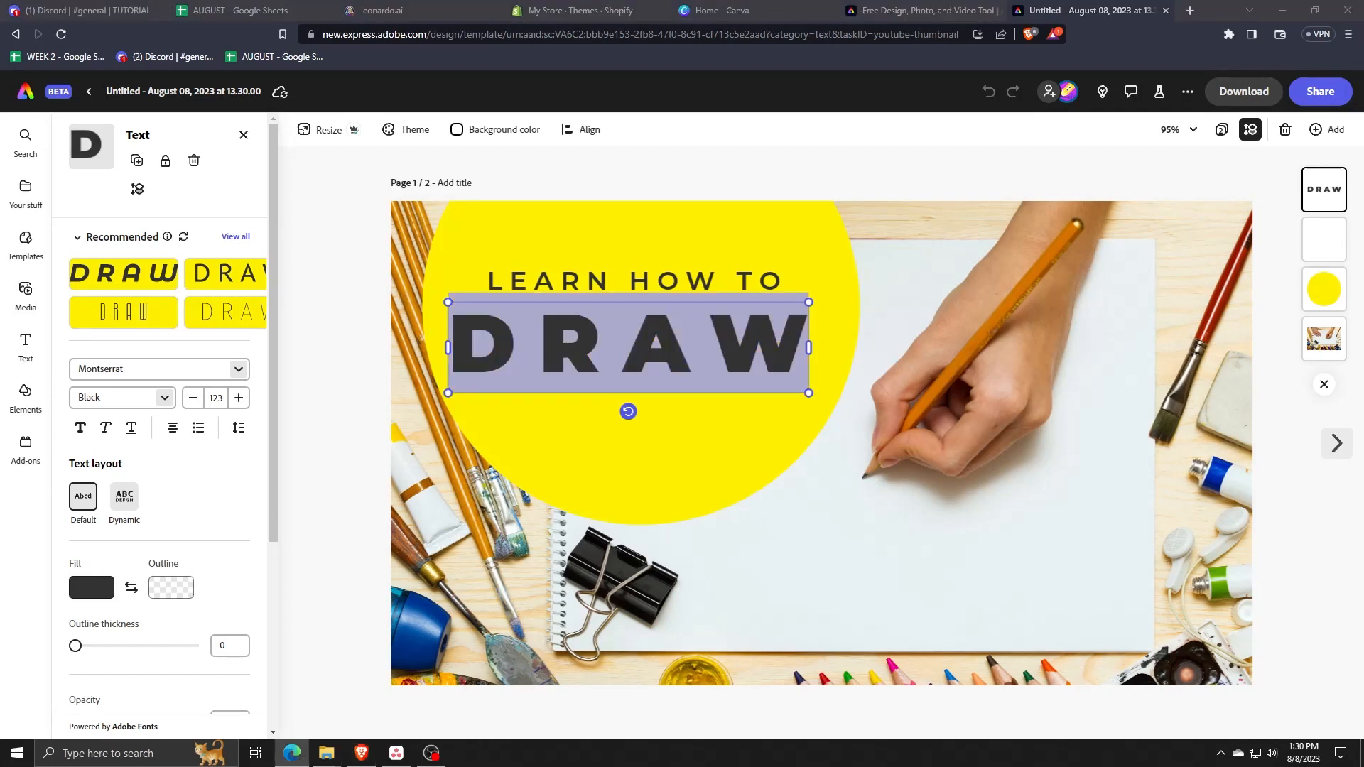
key(alt+Tab)
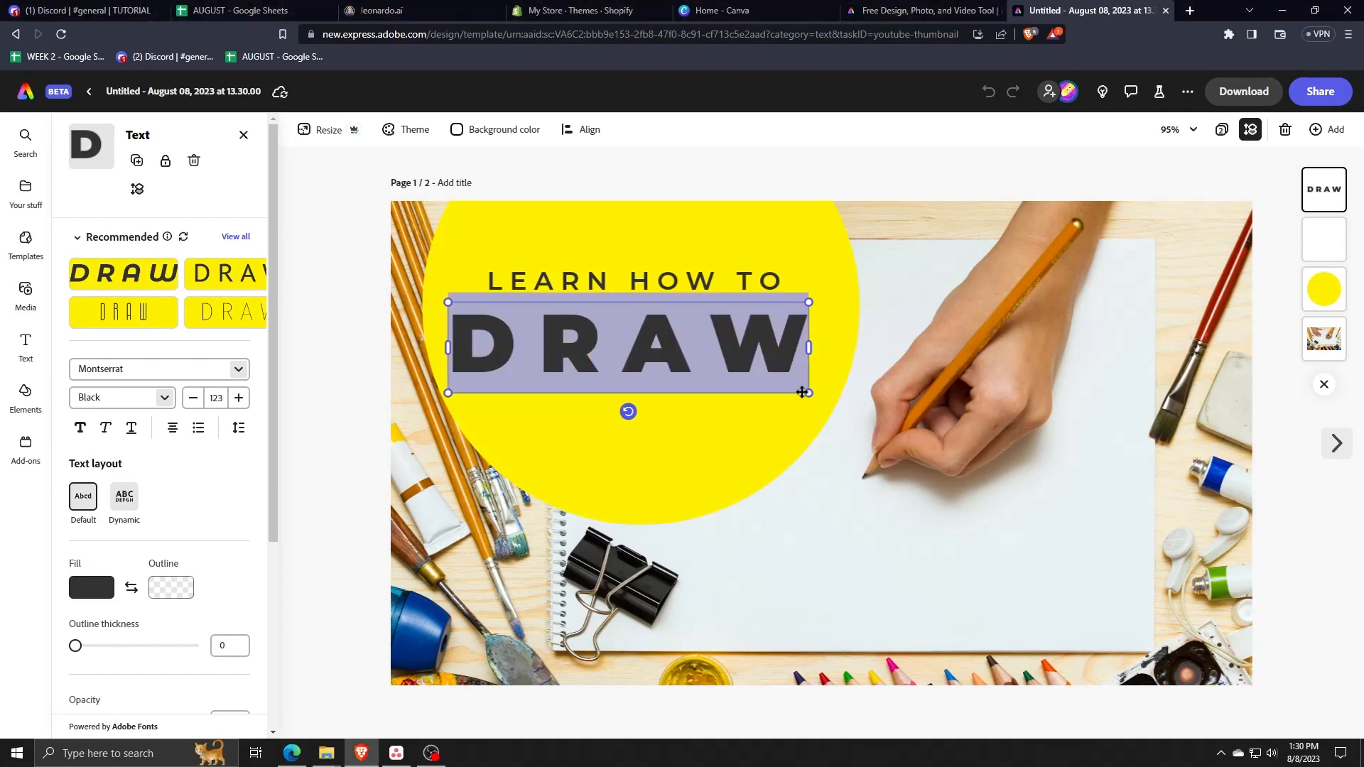
mouse_move(808, 393)
mouse_down()
mouse_move(872, 410)
mouse_move(822, 398)
mouse_up()
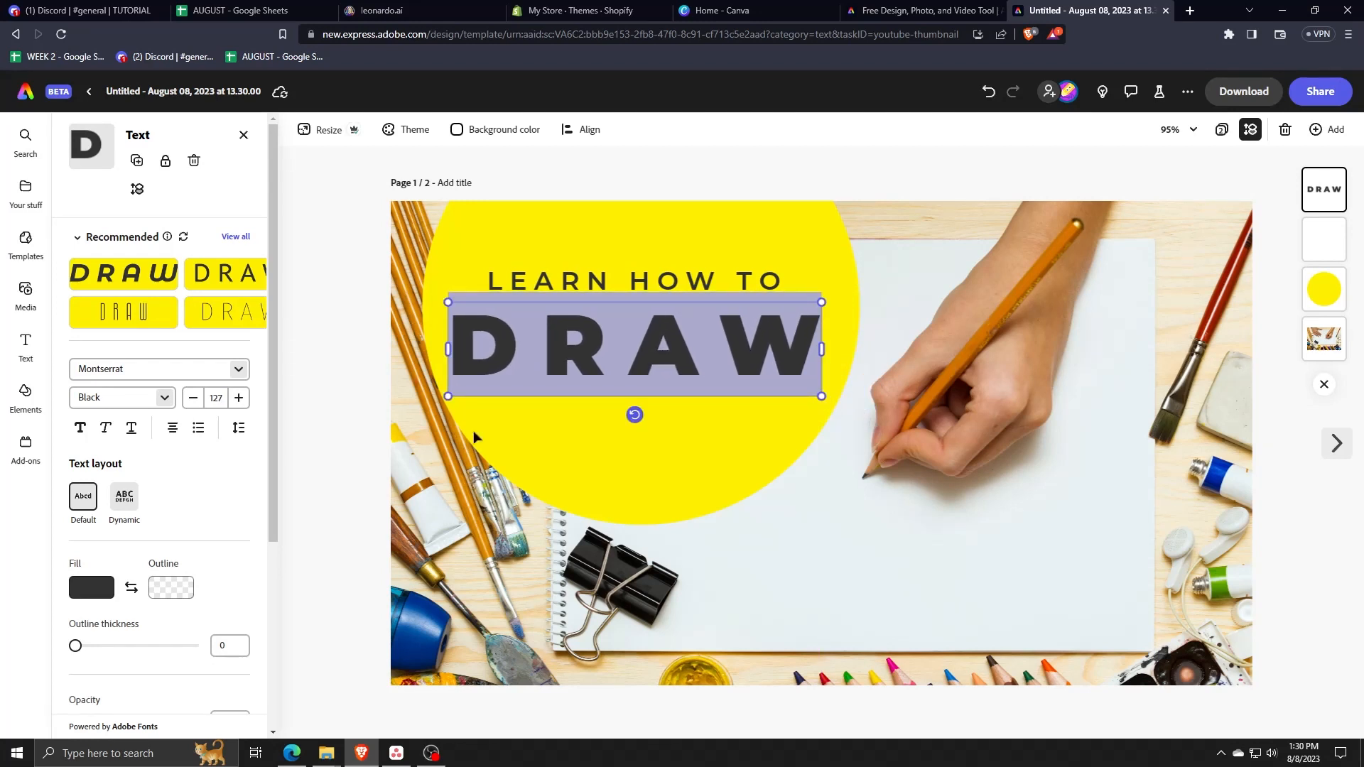
key(alt+Tab)
key(alt+Tab)
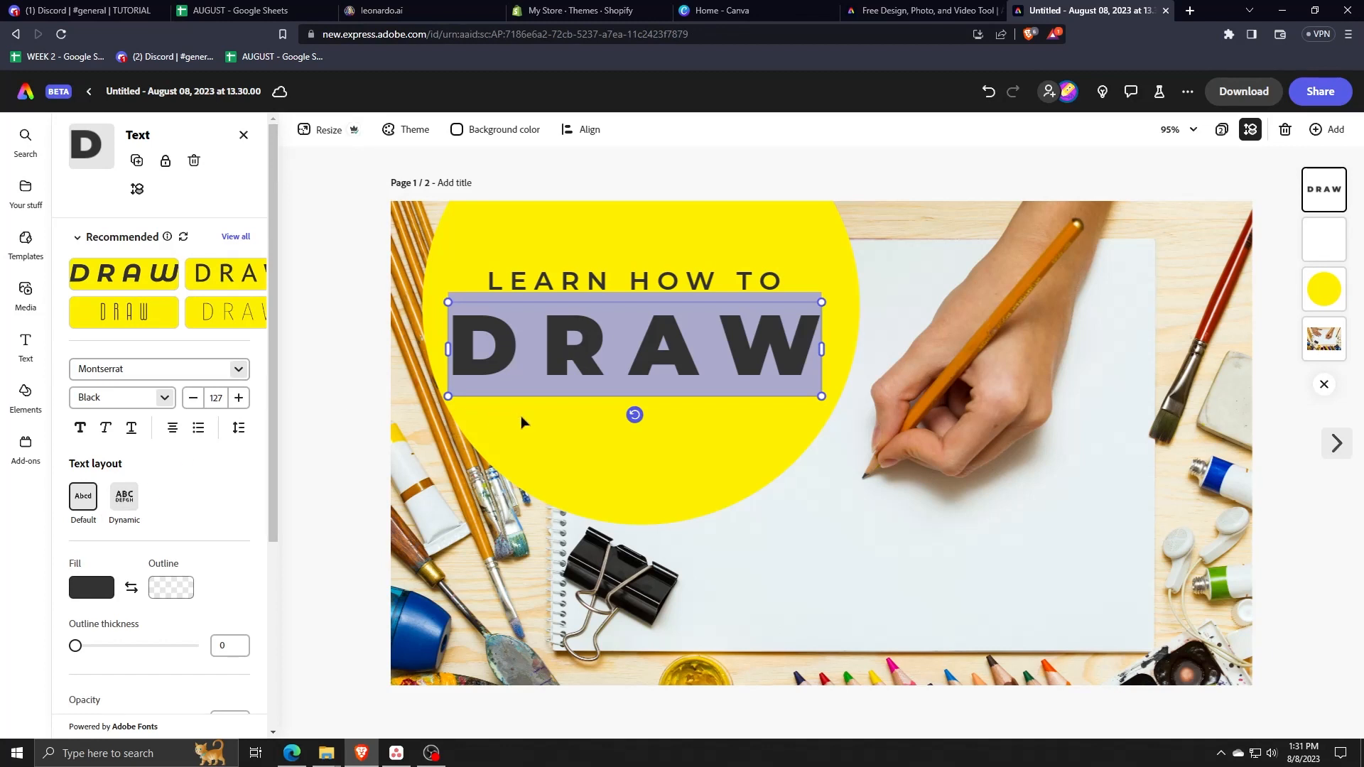
Fill the yellow circle behind the title with the recommended light green colour.
click(1302, 294)
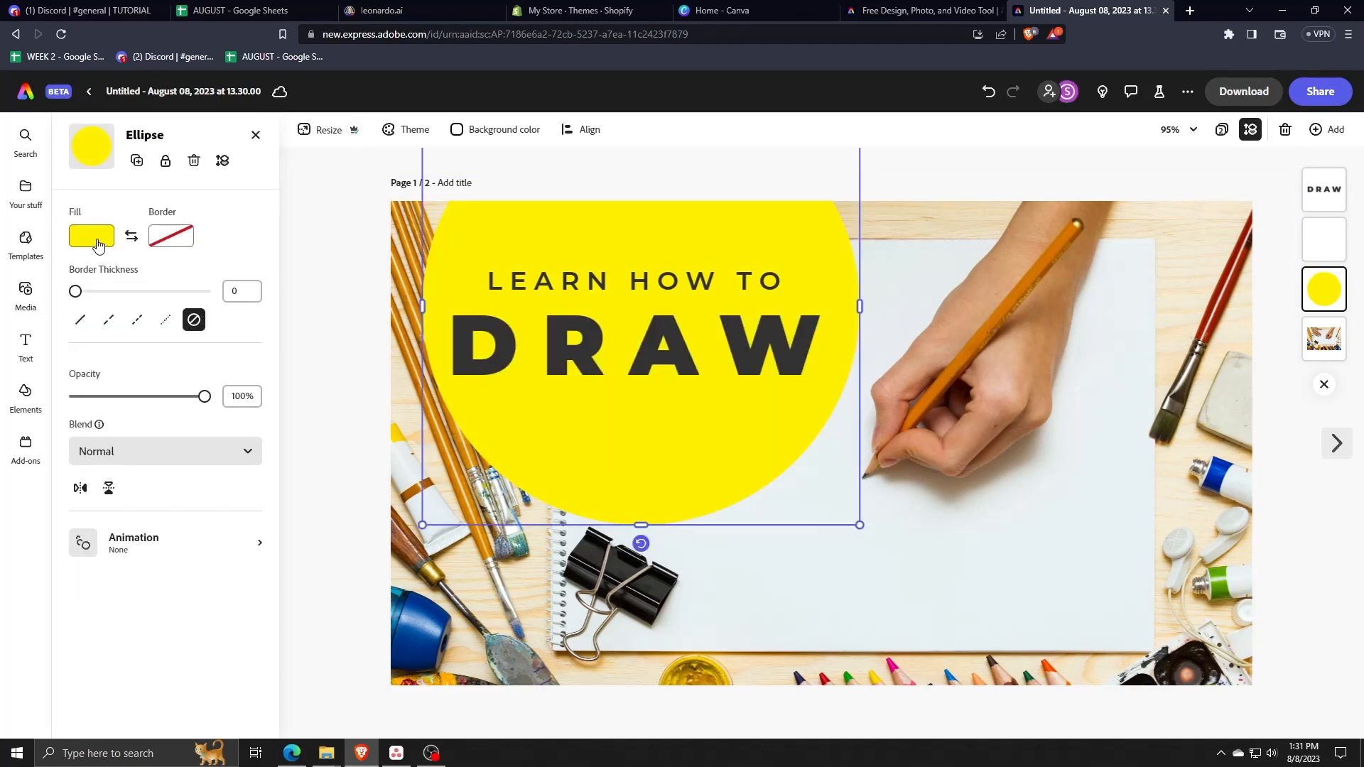
click(156, 243)
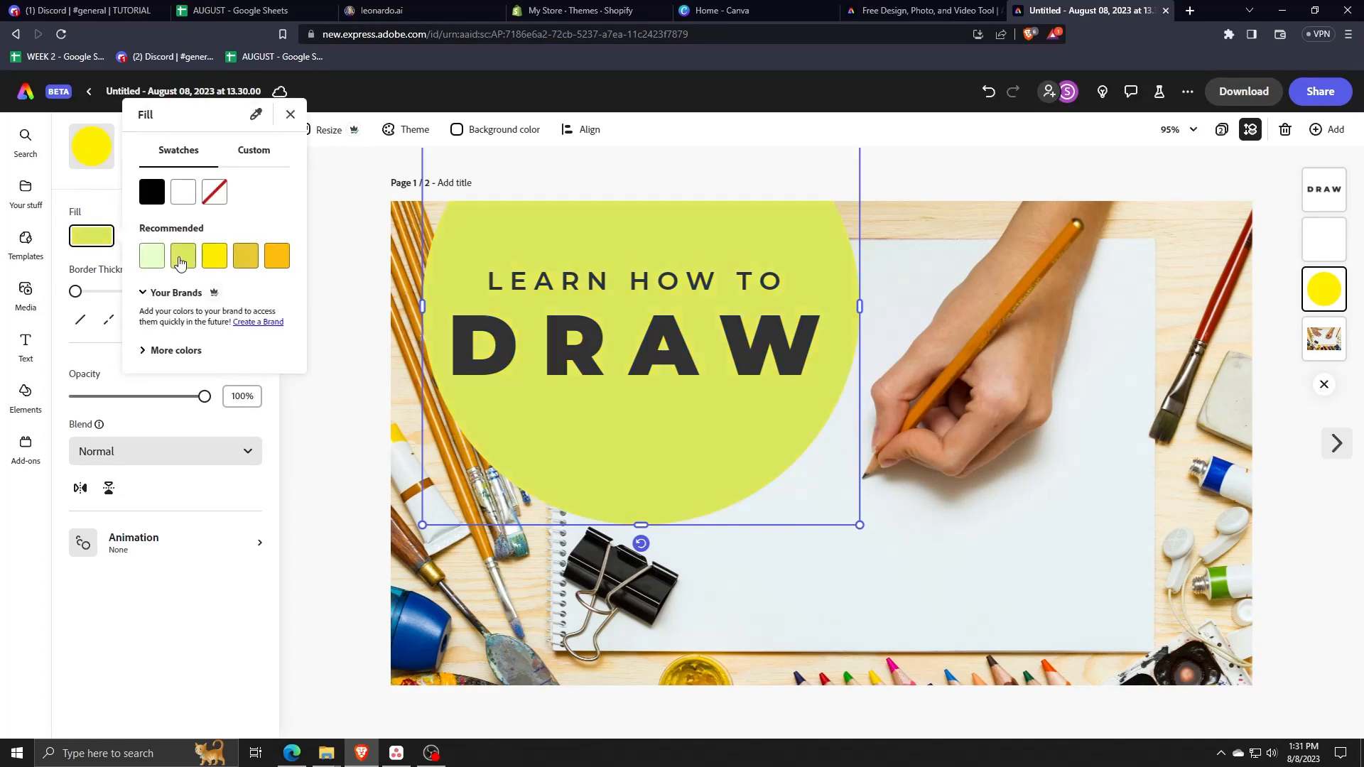
click(157, 257)
click(97, 213)
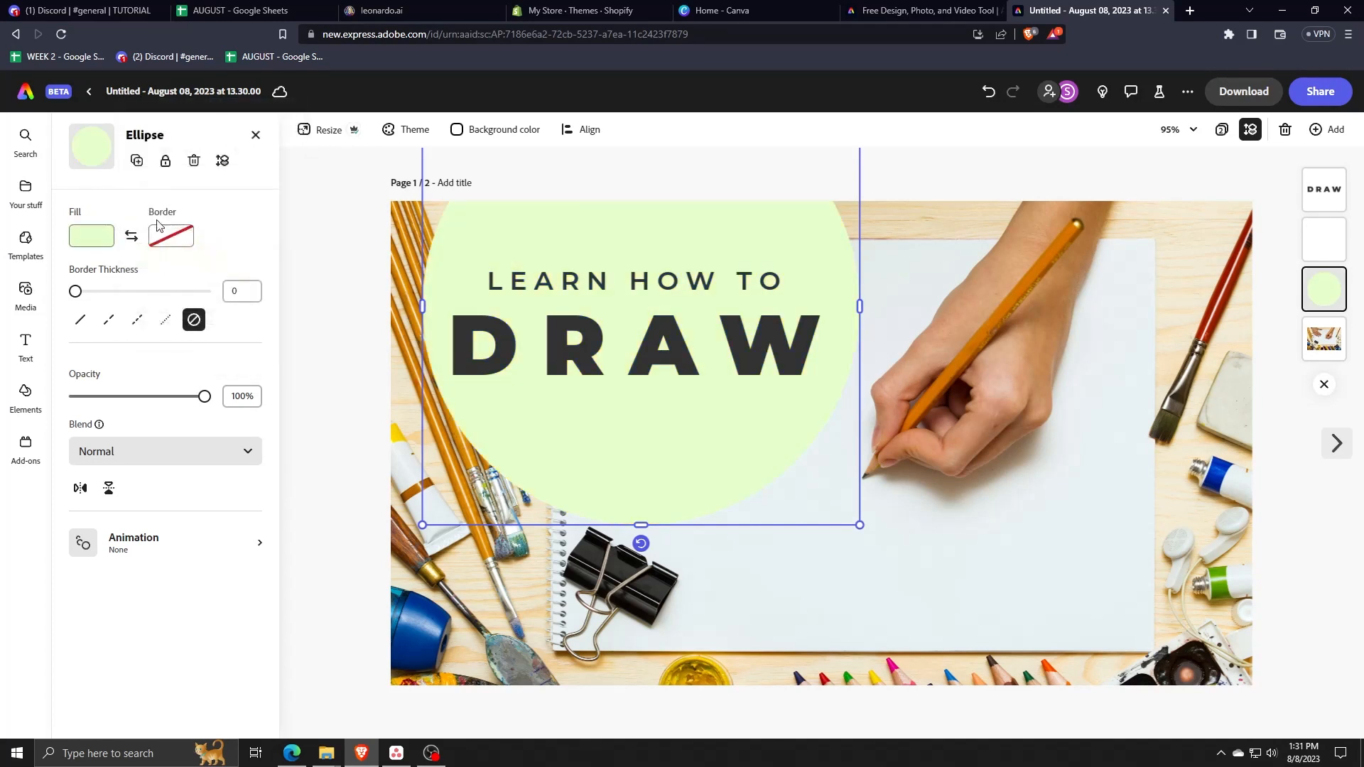
Try the circle as an outline only, recolour it pale yellow, and return it to a solid fill without a border.
click(131, 236)
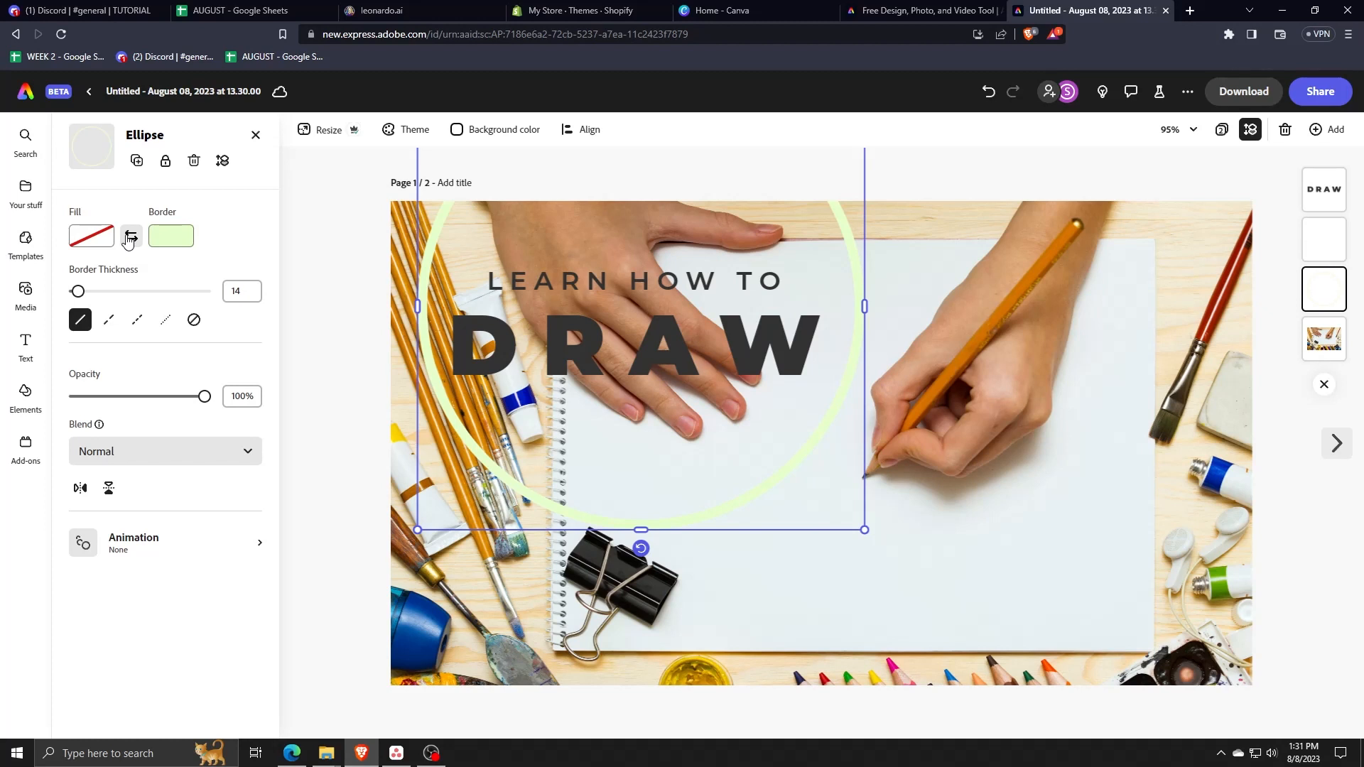
click(171, 236)
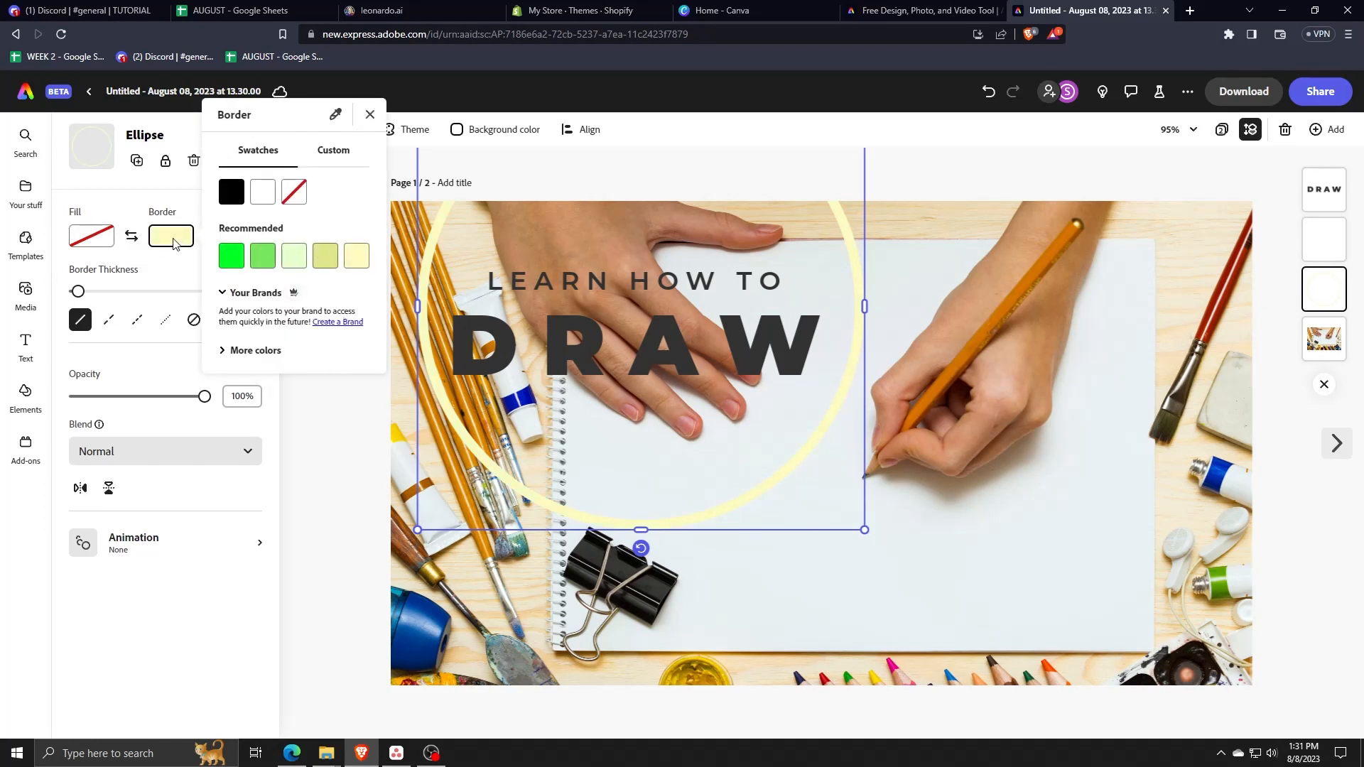
click(346, 506)
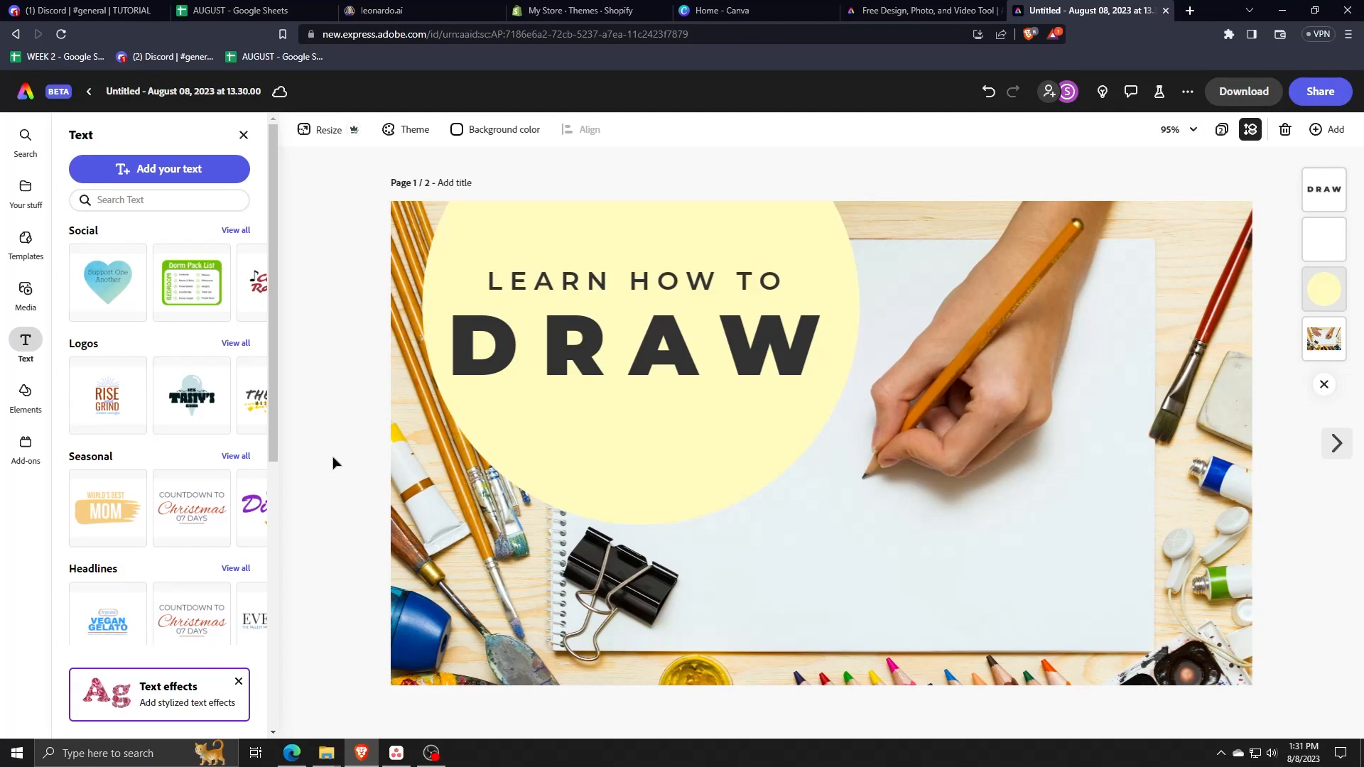
Add two copies of the Ice Tasty's Cream logo text, placing one over the lower-right area of the thumbnail image.
click(184, 411)
drag(813, 417, 1022, 543)
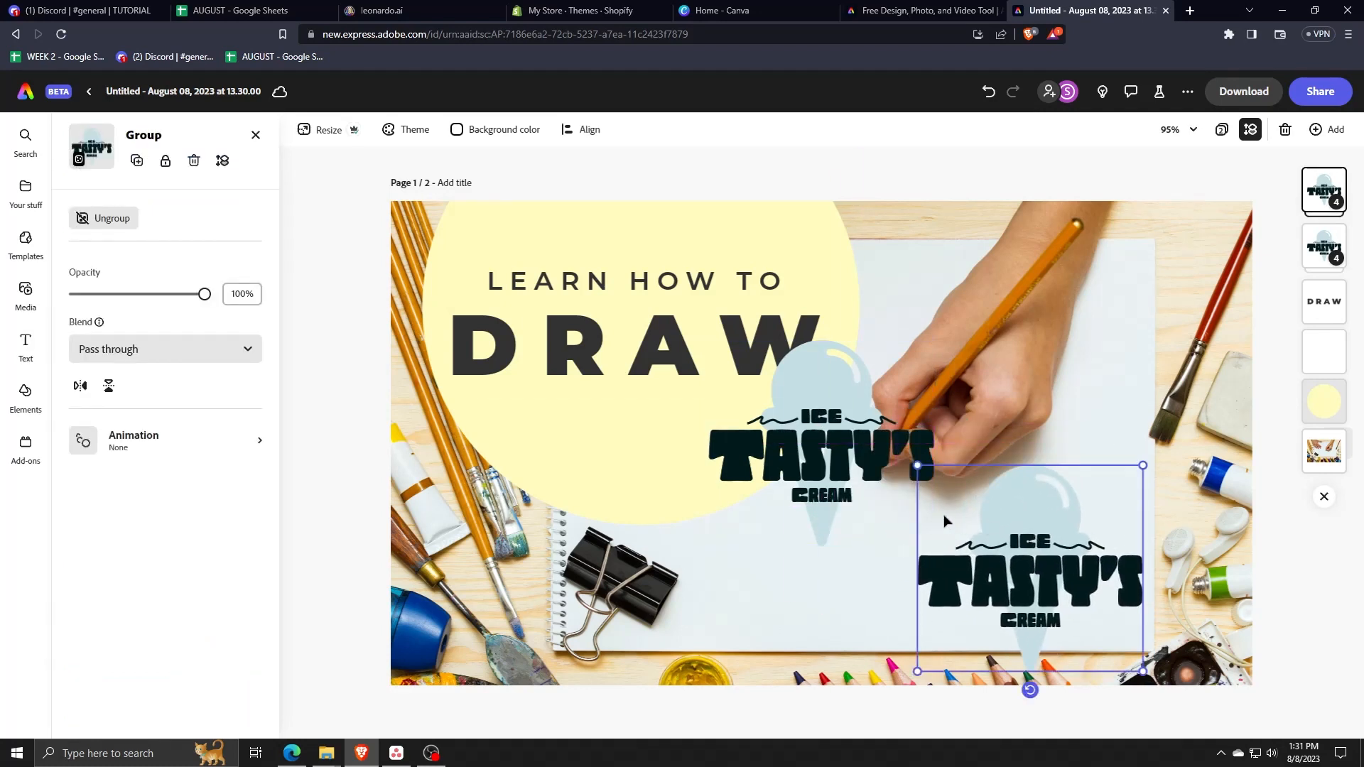
Delete the logo copy overlapping the title circle and shift the remaining logo slightly up within the notepad area.
click(859, 453)
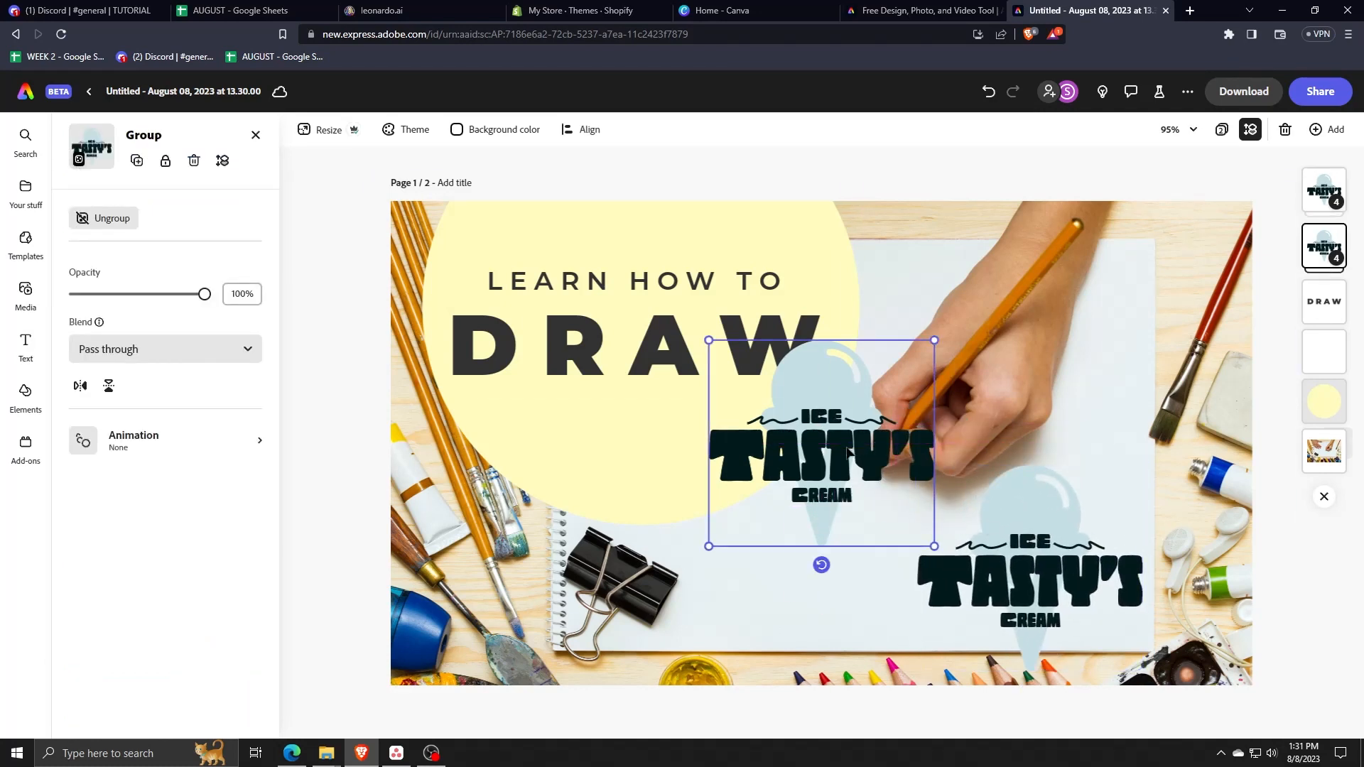
key(Delete)
mouse_move(1074, 588)
mouse_down()
mouse_move(1089, 535)
mouse_move(1081, 575)
mouse_up()
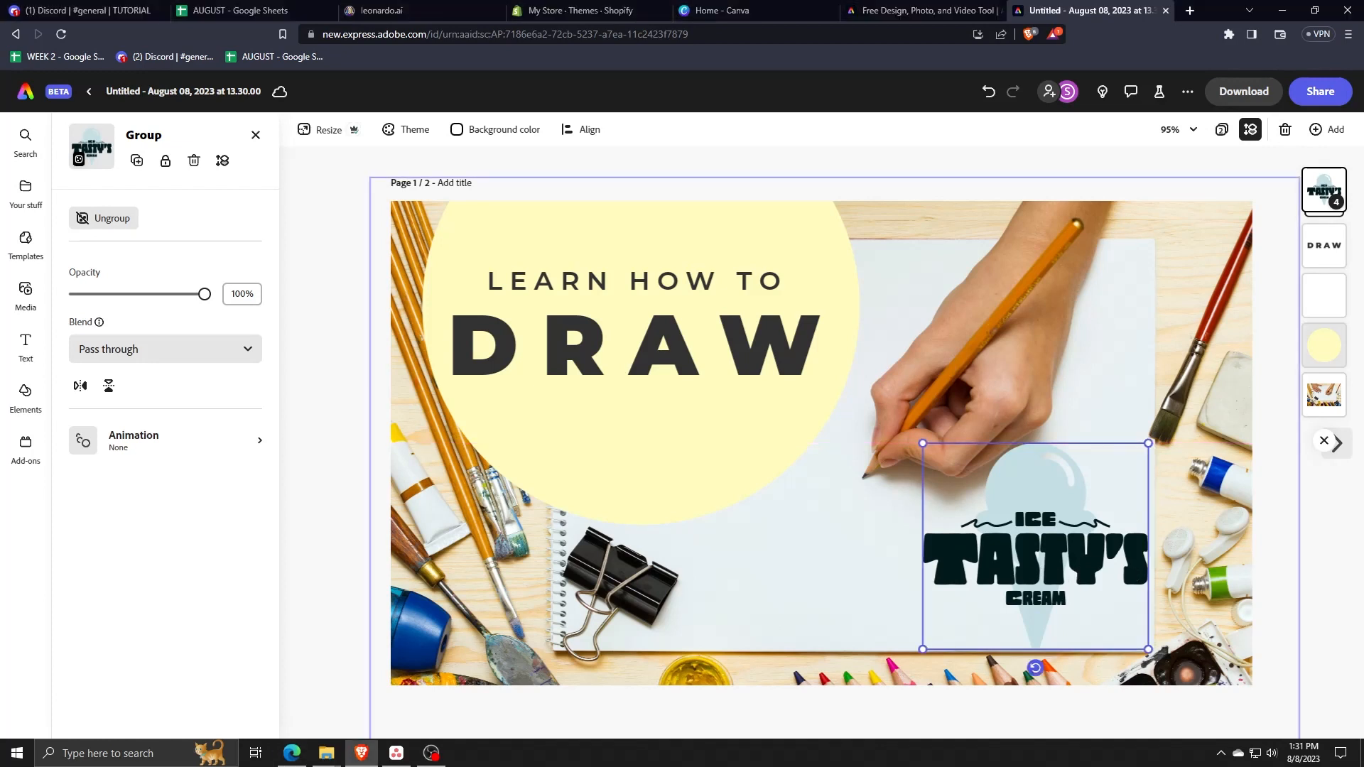
Try the recommended fonts Finesse and Andreas Std on the logo's TASTY'S text and set it to Patriot Black.
double_click(1031, 566)
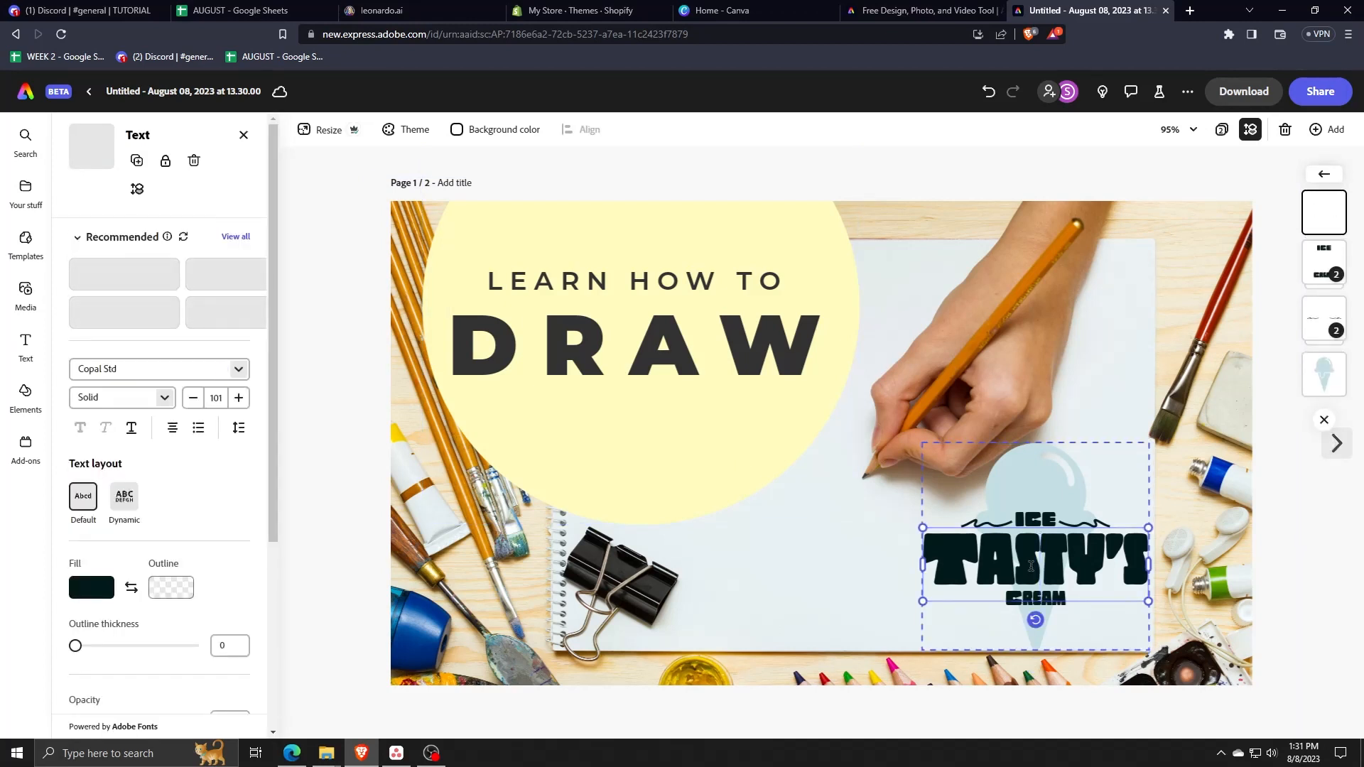
key(ctrl+a)
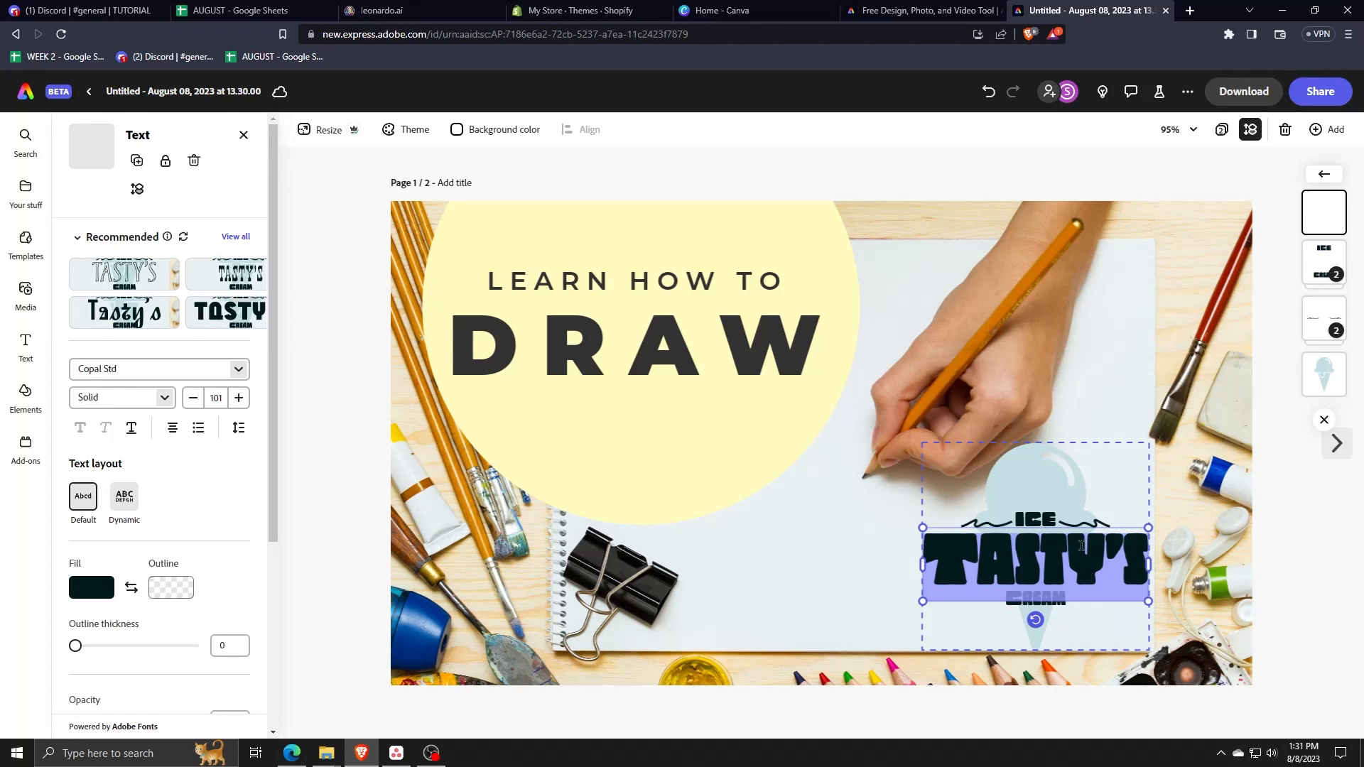
click(221, 320)
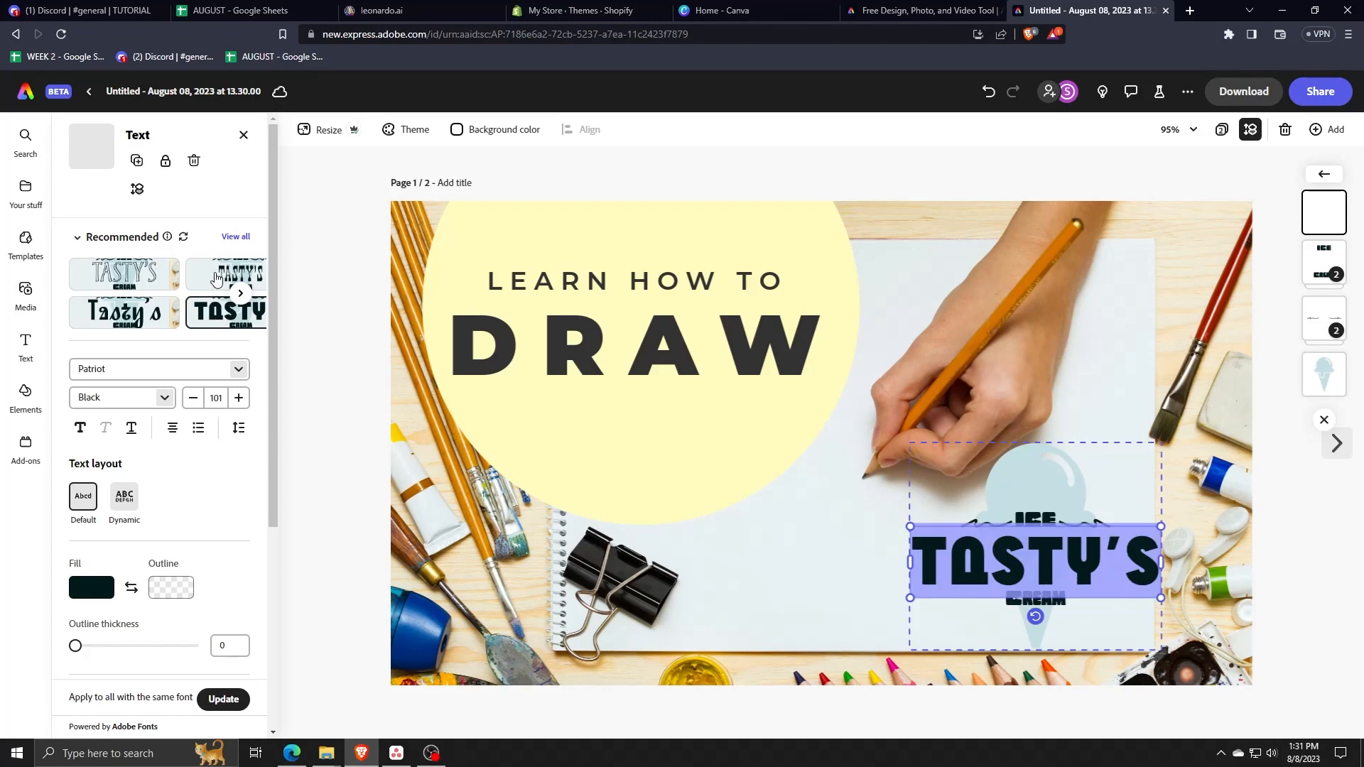
click(114, 313)
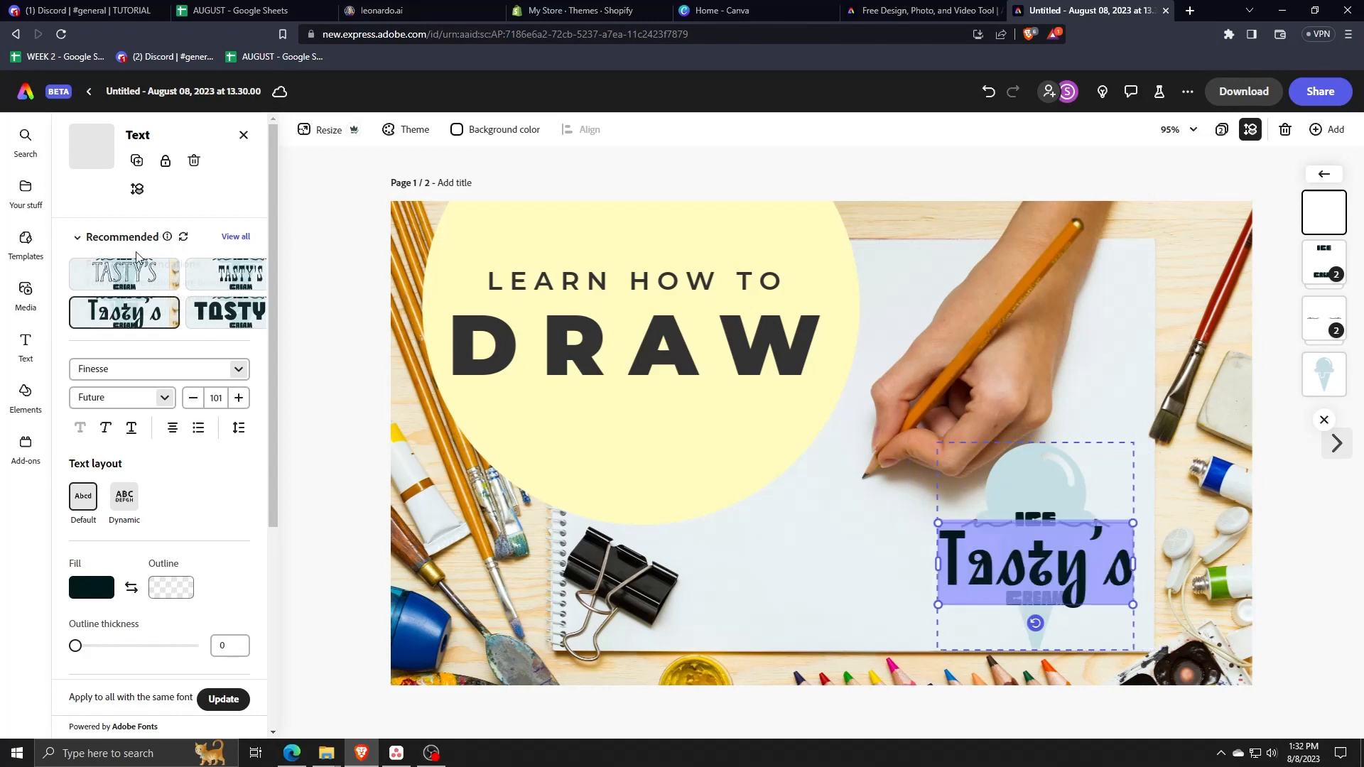
click(110, 278)
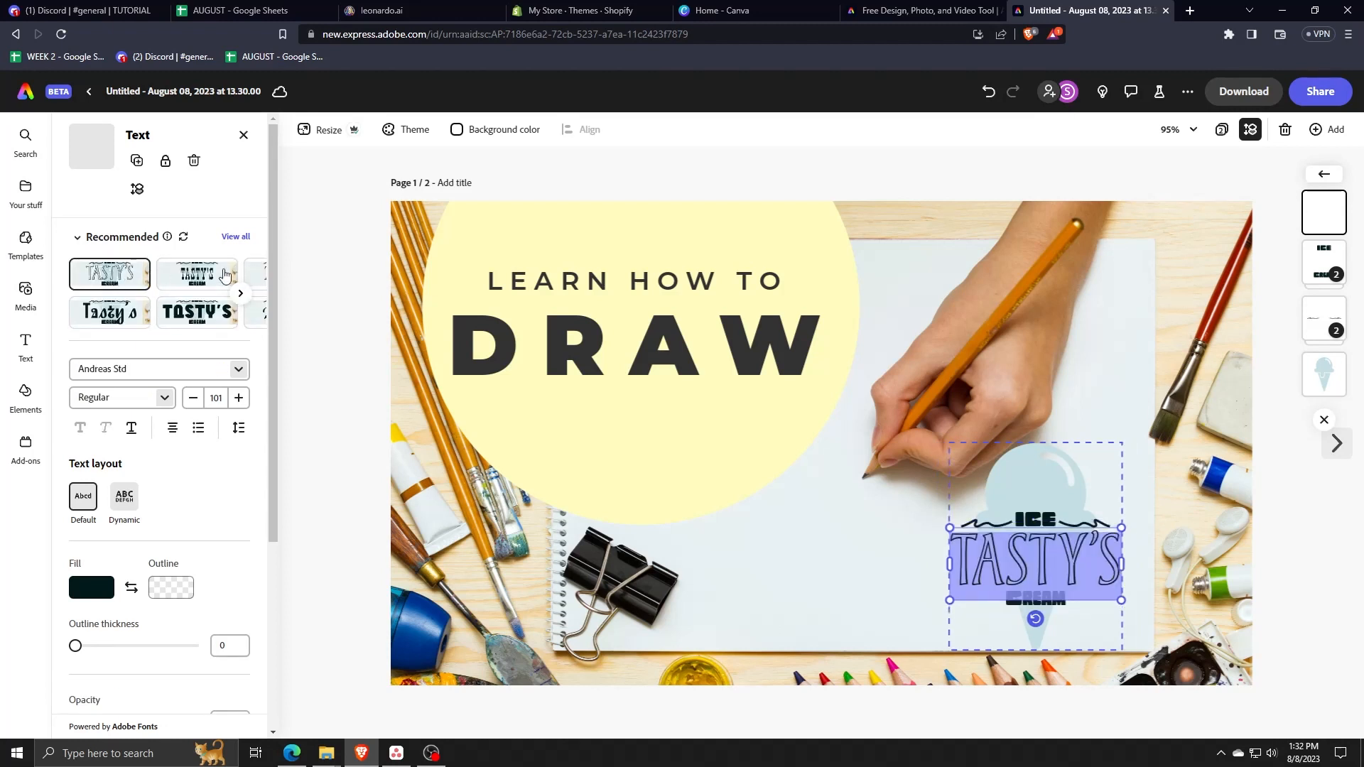
click(184, 313)
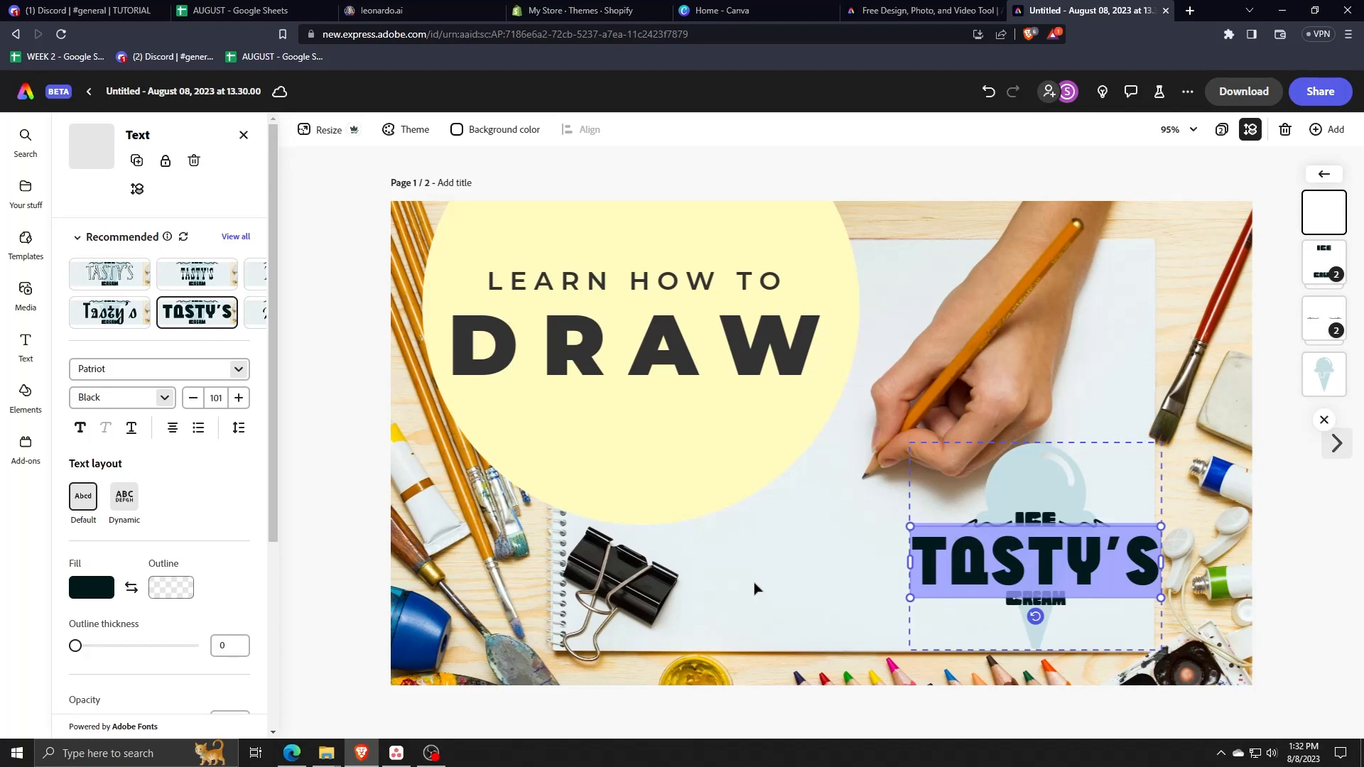
click(828, 604)
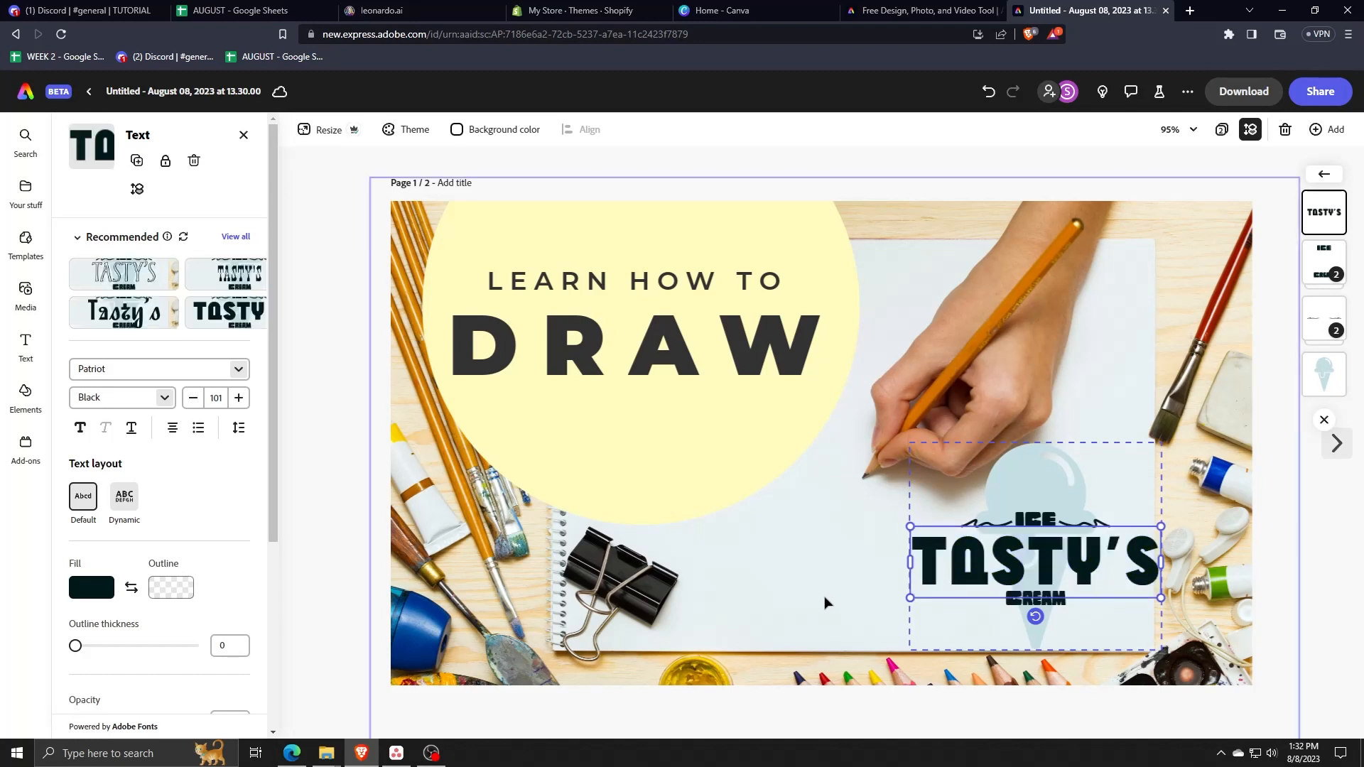
click(873, 631)
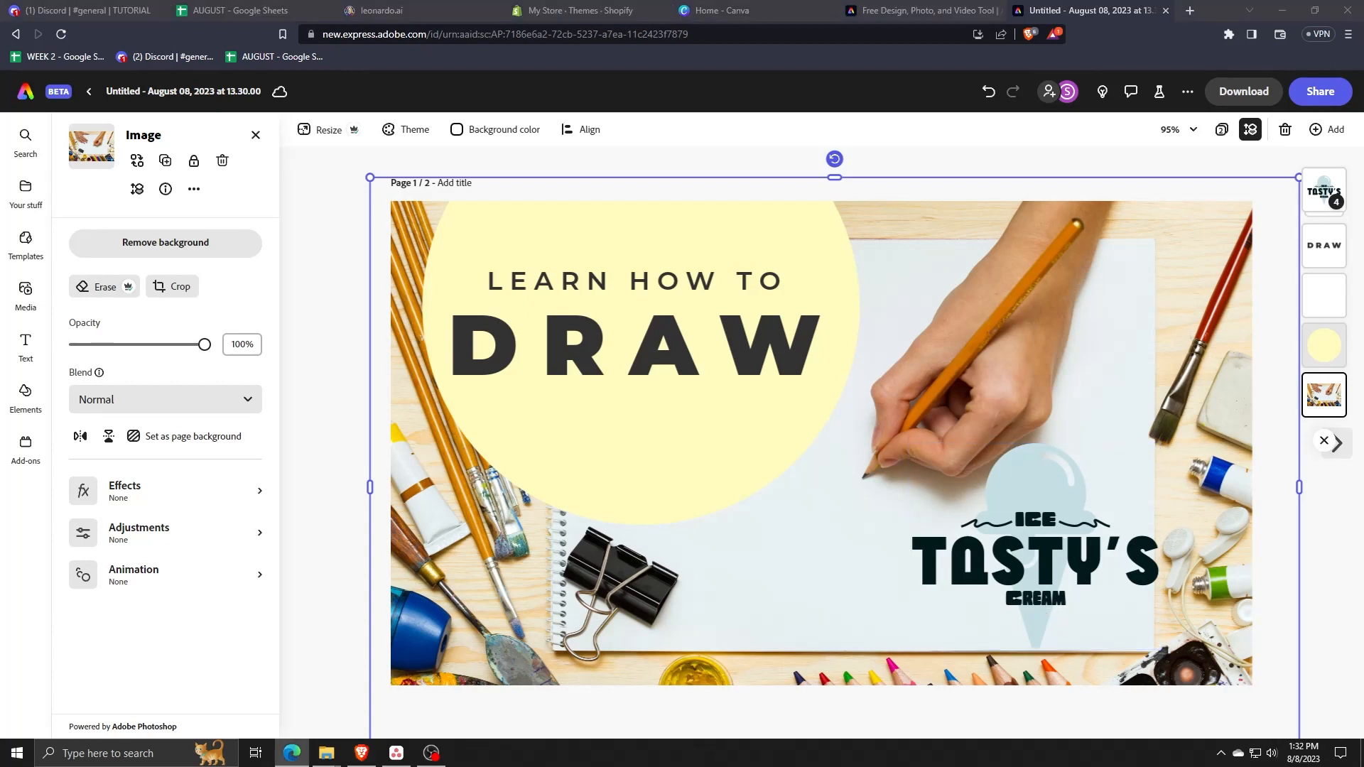
Upload the portrait of the circuit-patterned head from the device and add it to the thumbnail.
click(195, 339)
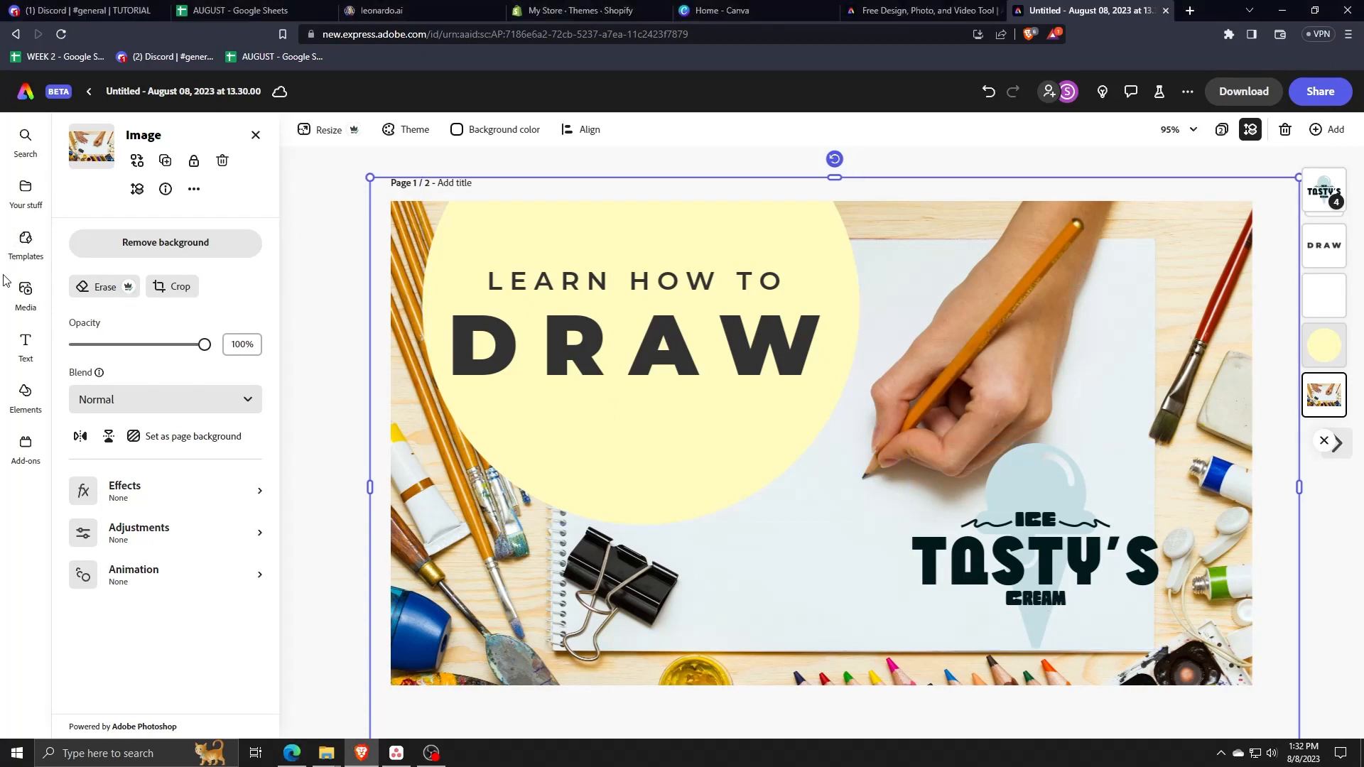
click(23, 293)
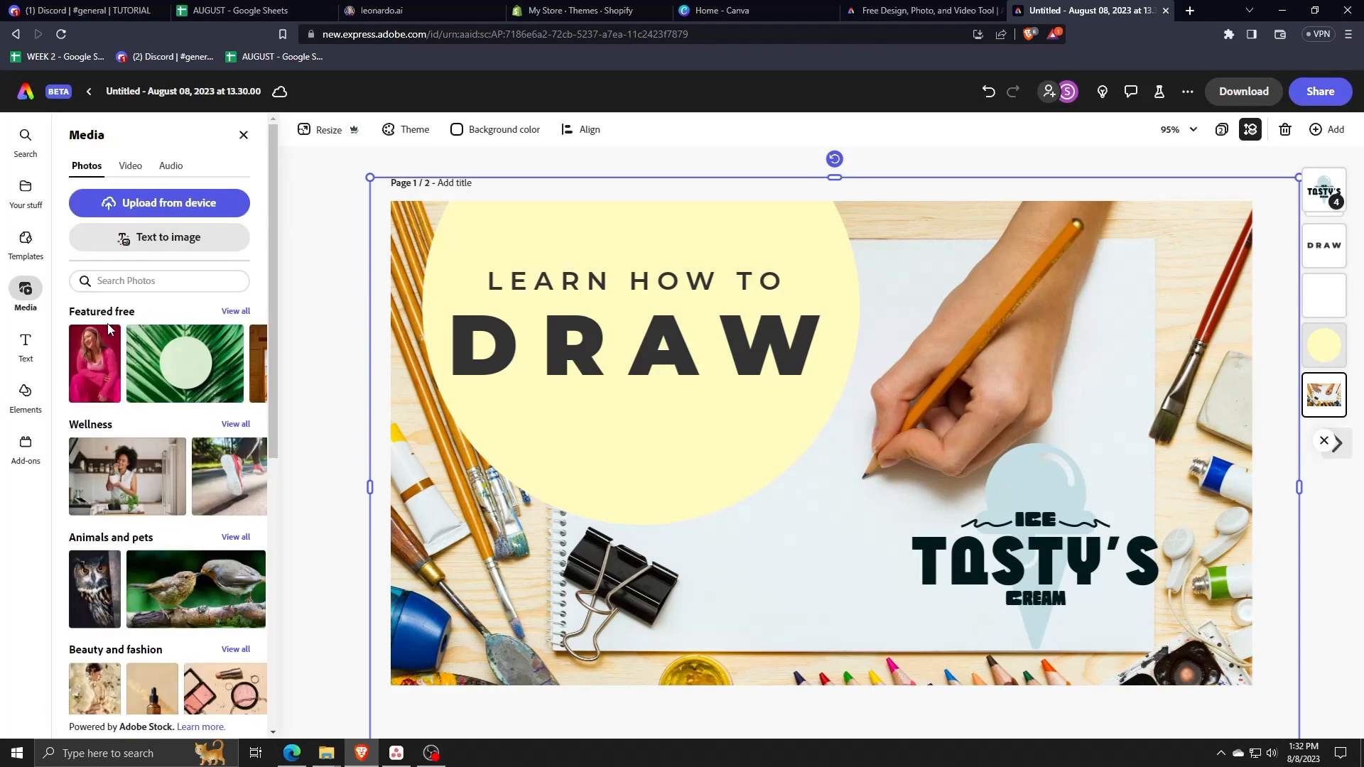
click(161, 203)
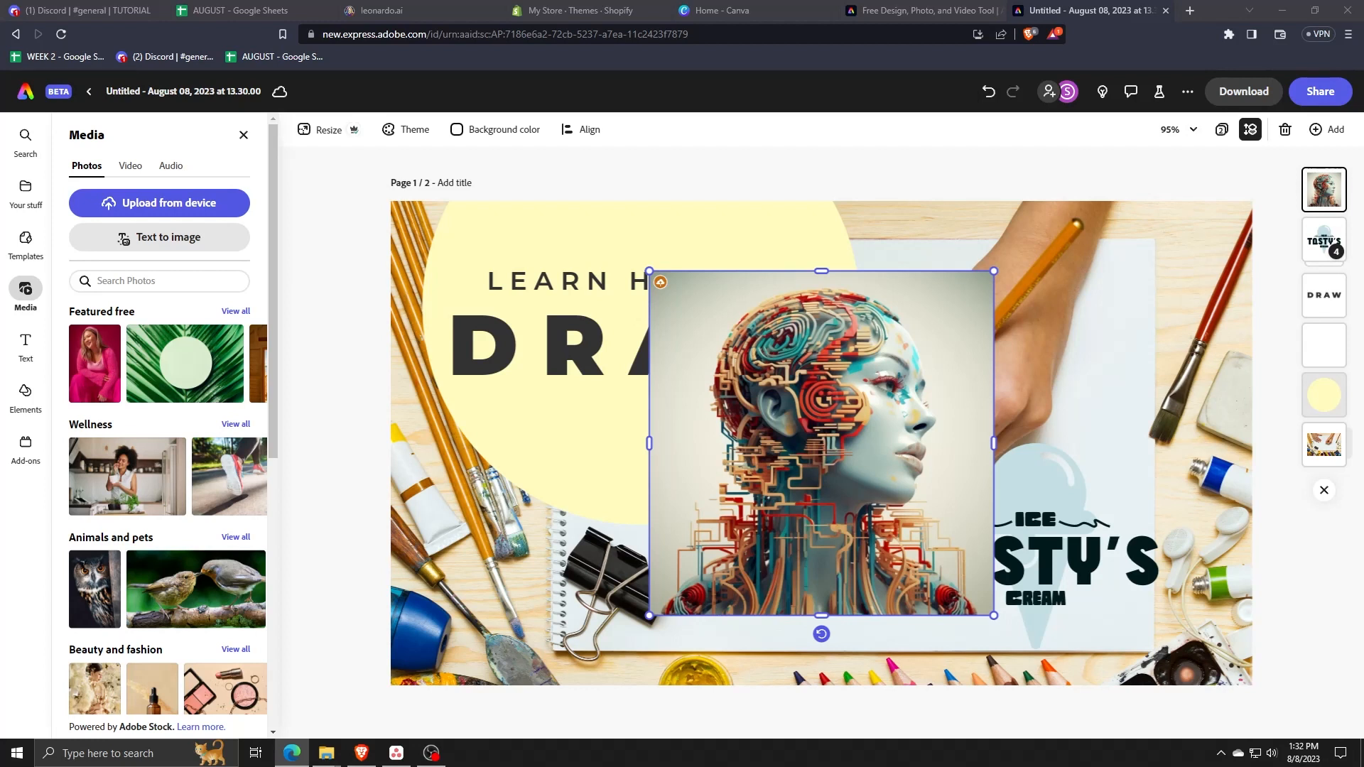
Remove the background from the uploaded head image and move it down to the notepad's lower edge.
click(873, 438)
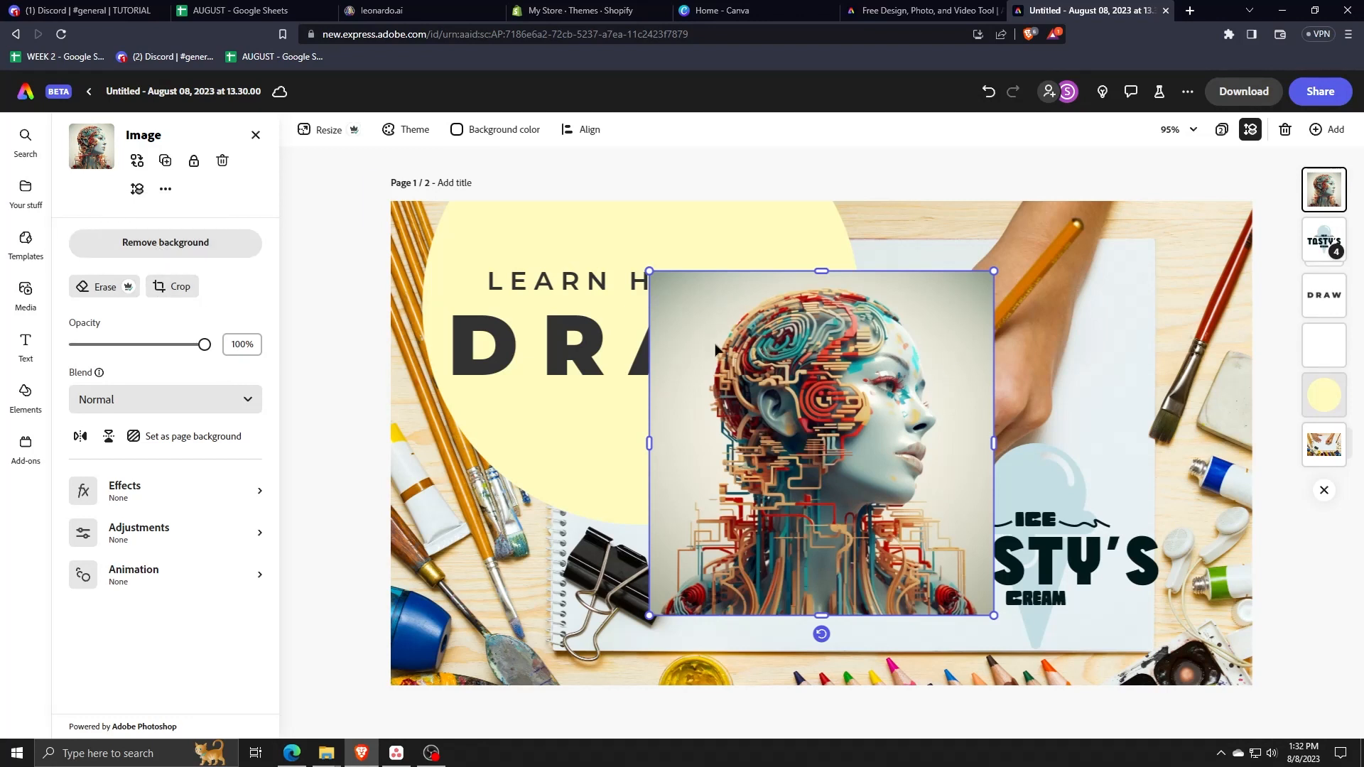
click(150, 248)
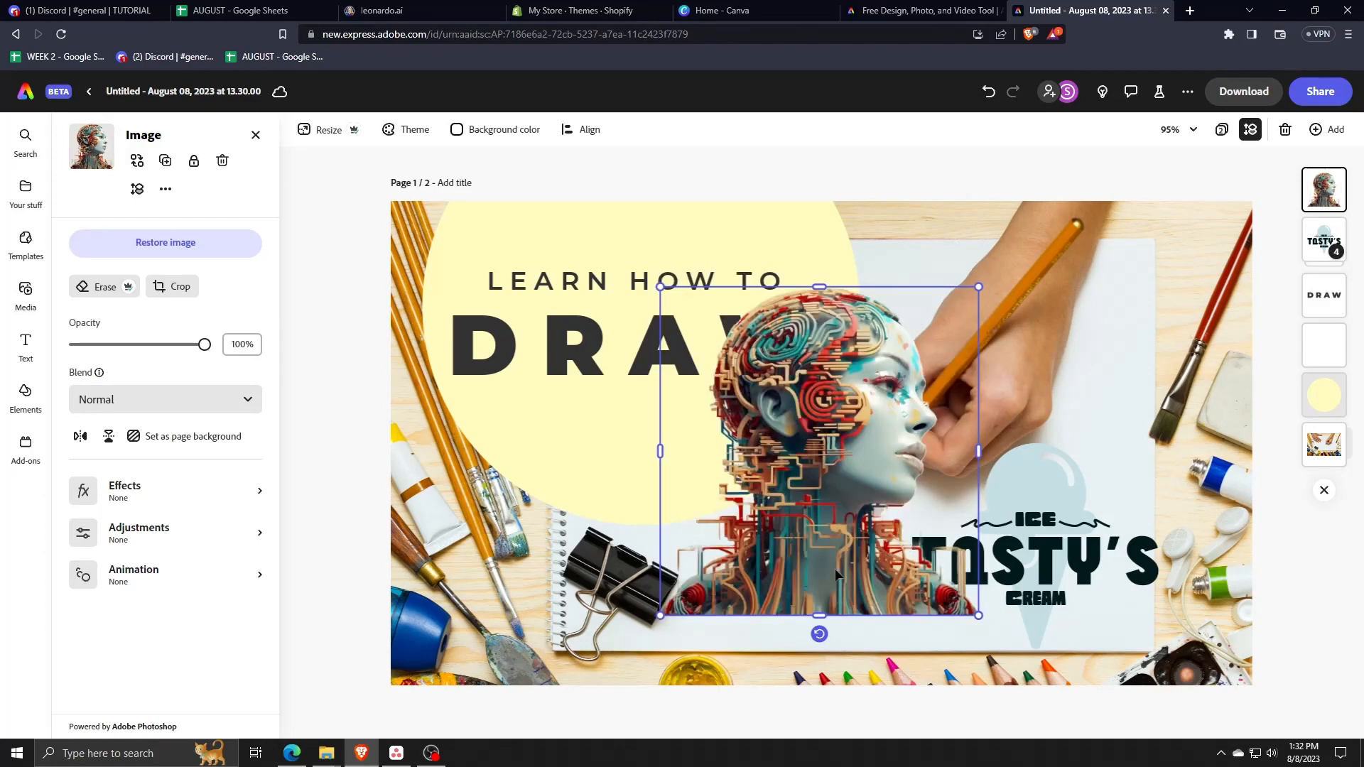
drag(841, 410, 846, 463)
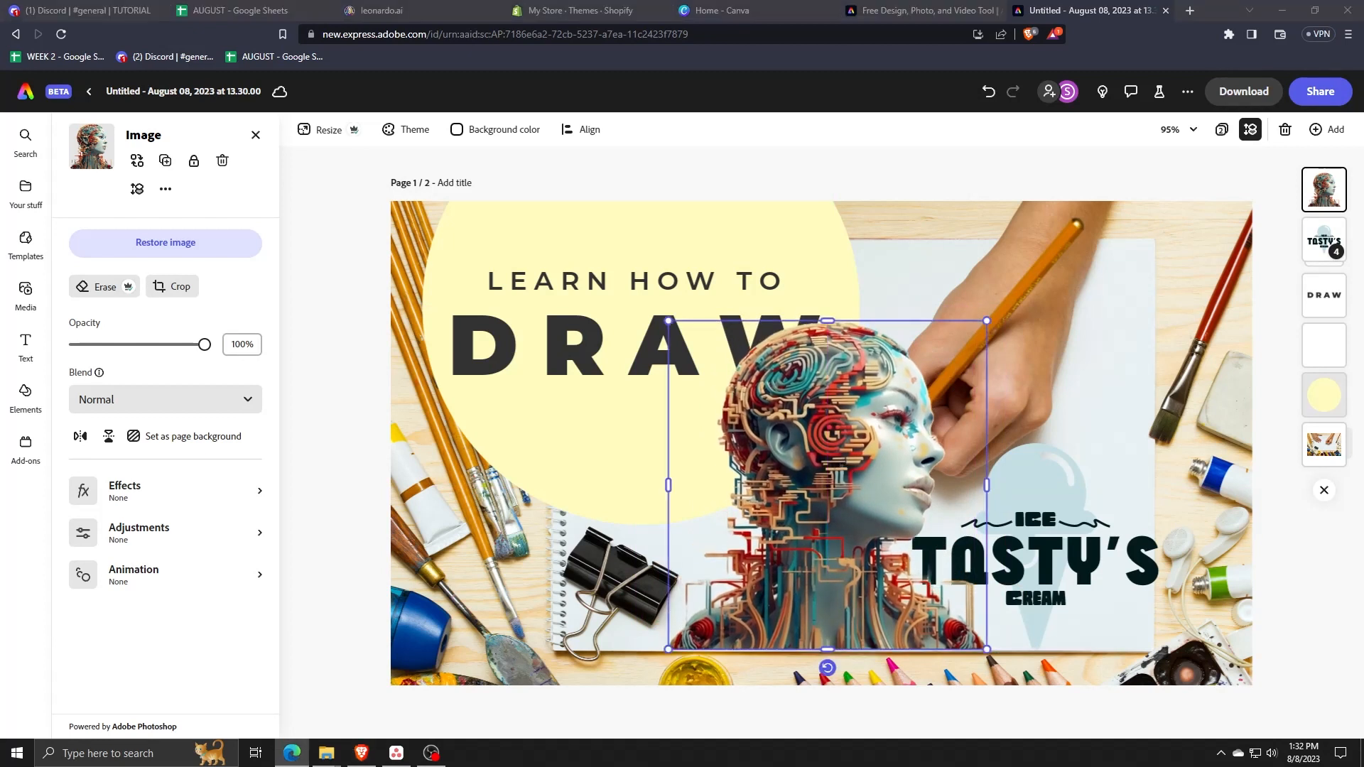
key(alt+Tab)
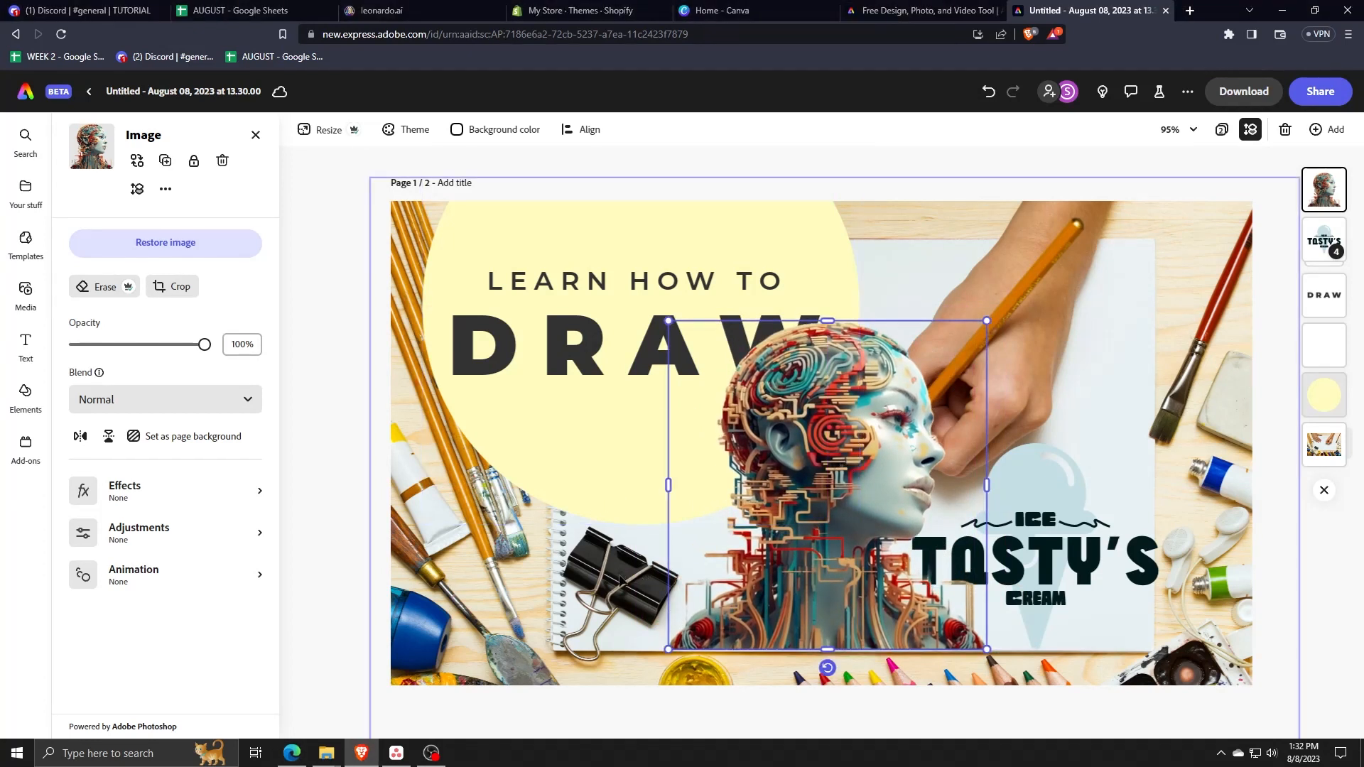
click(562, 621)
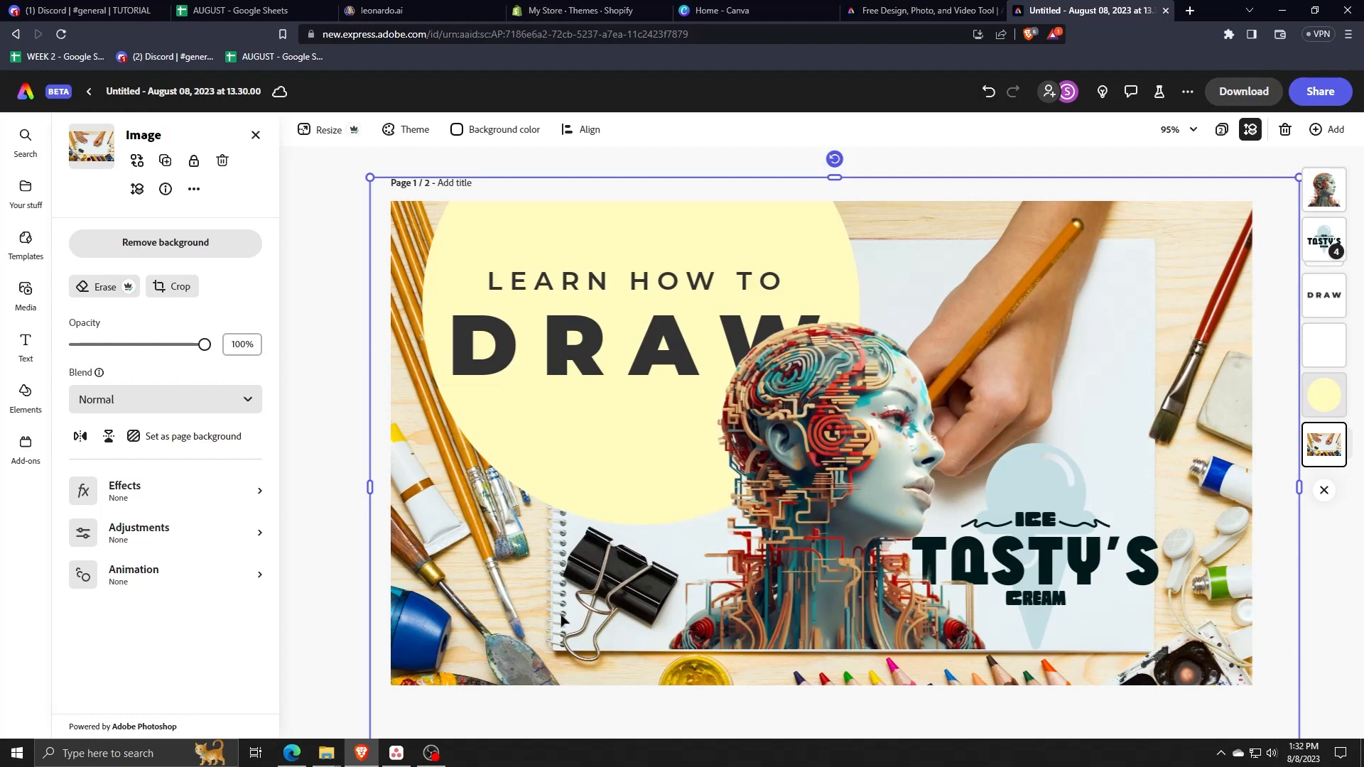
key(alt+Tab)
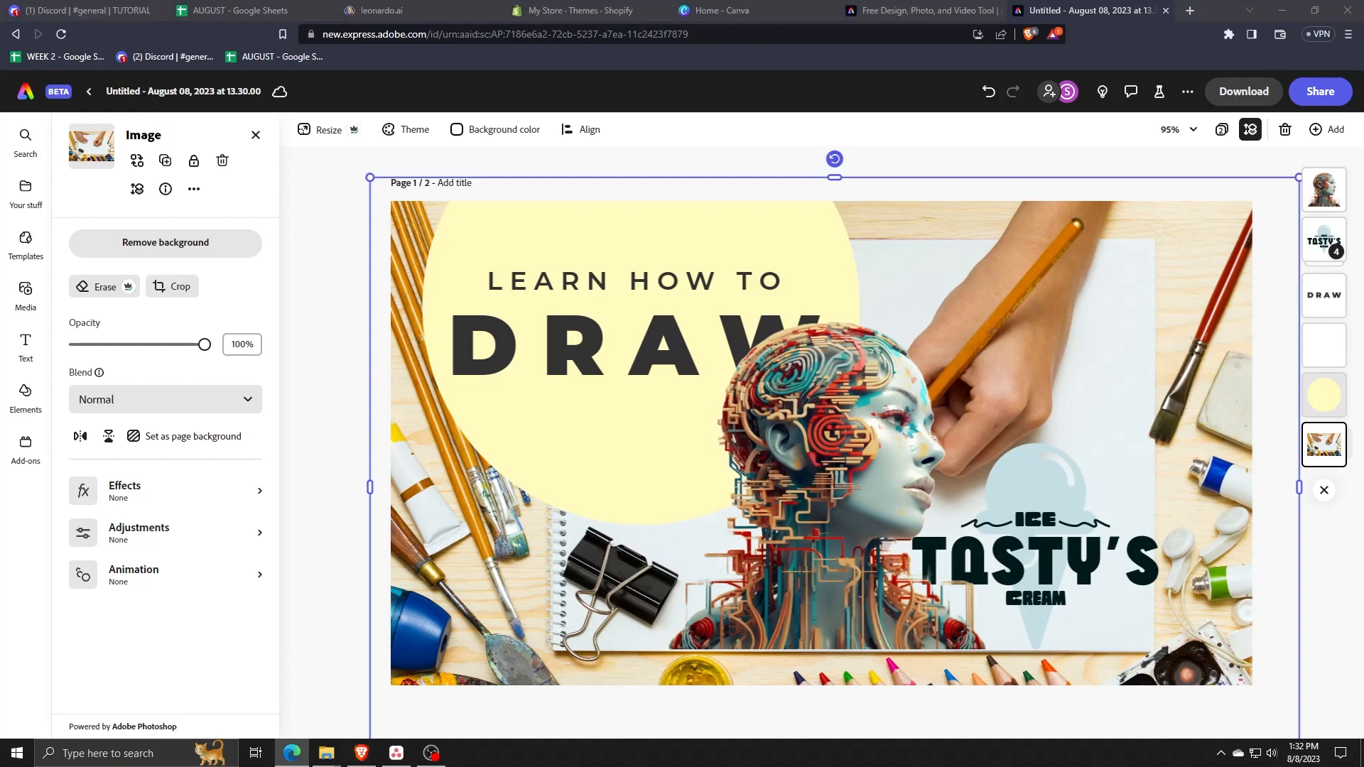
click(432, 761)
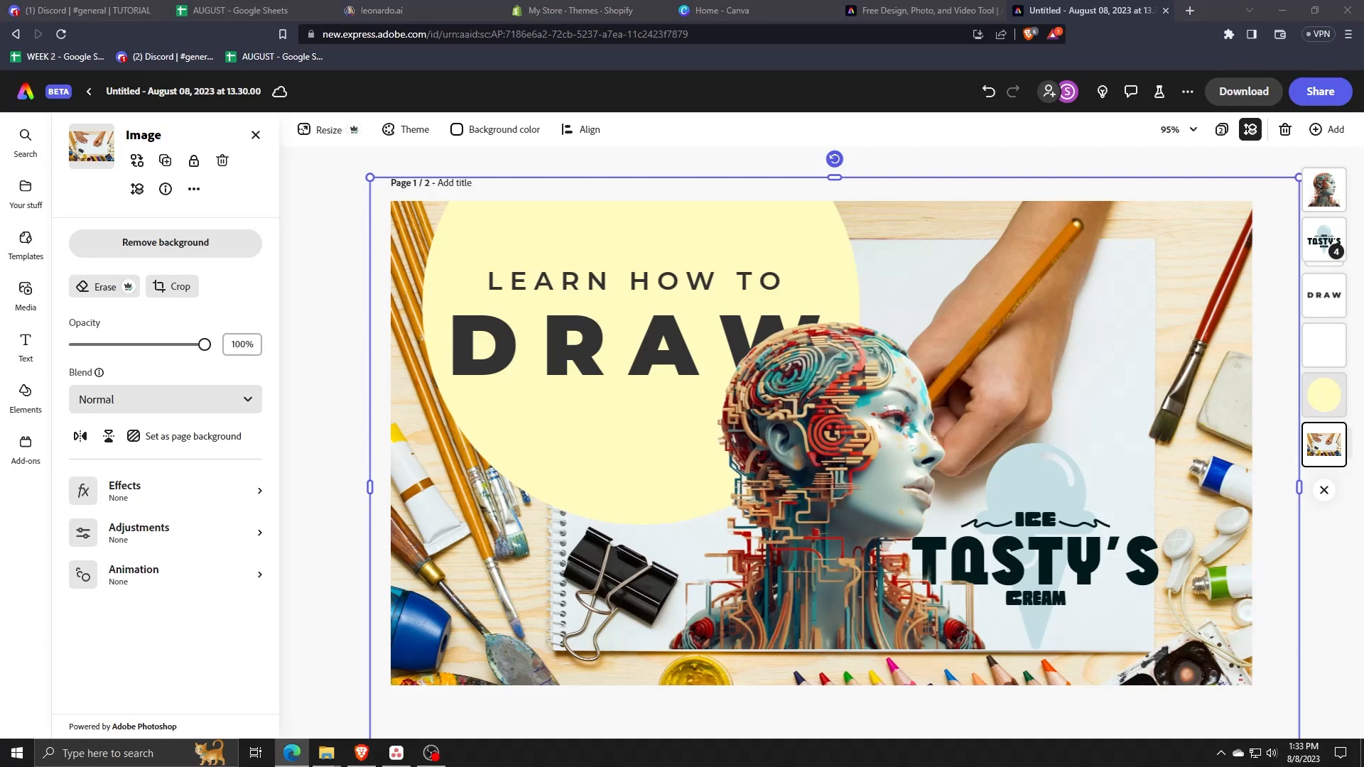
Browse the stock photo categories, the design assets and the icon categories for items to add to the thumbnail.
click(27, 299)
scroll(174, 334, down, 2)
scroll(178, 344, down, 6)
scroll(178, 345, up, 8)
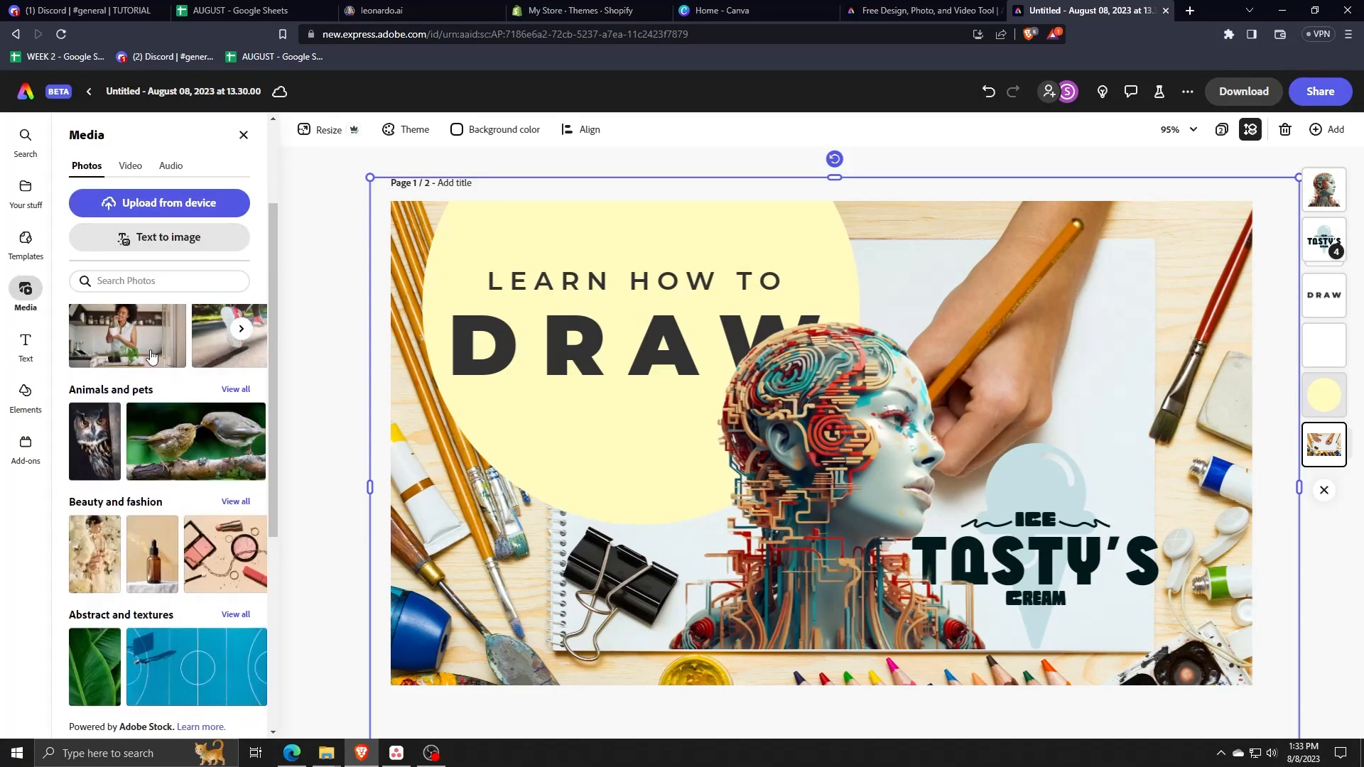
click(29, 395)
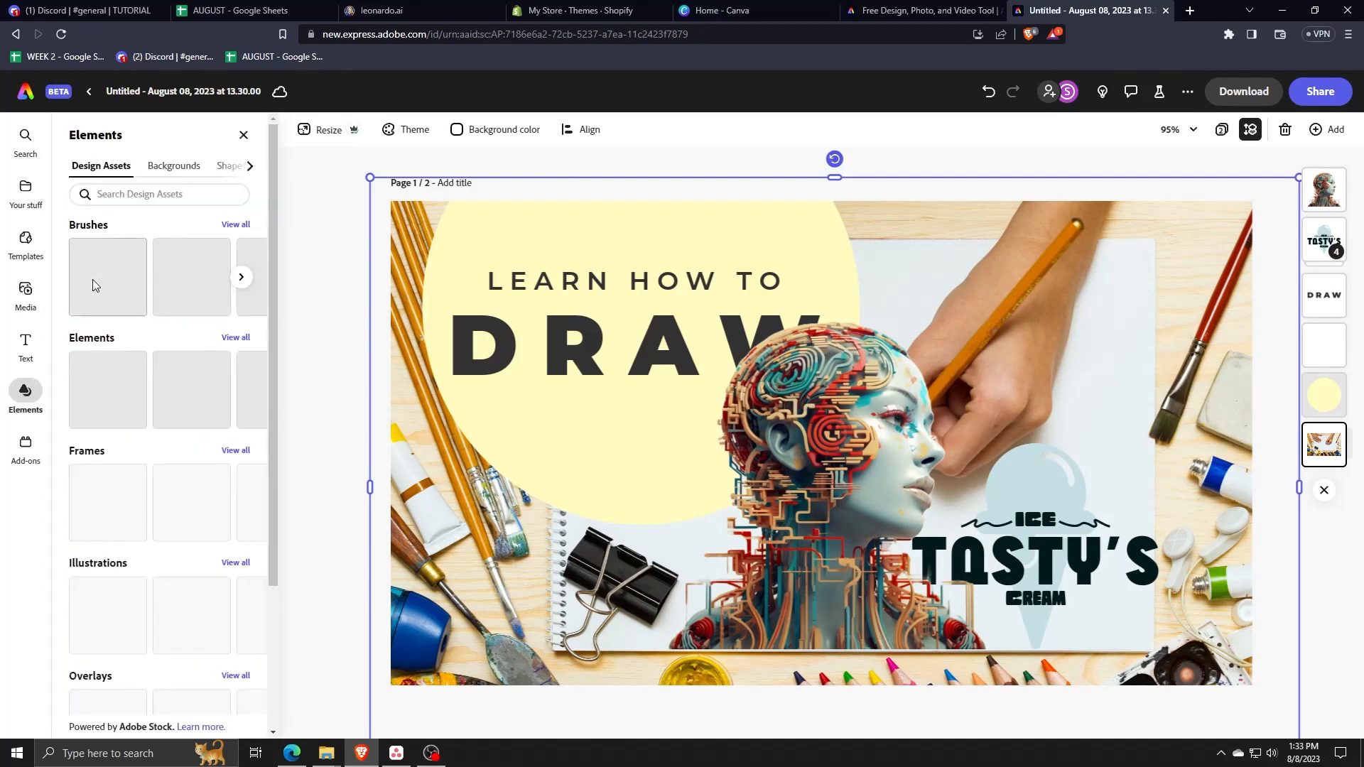
scroll(107, 291, down, 3)
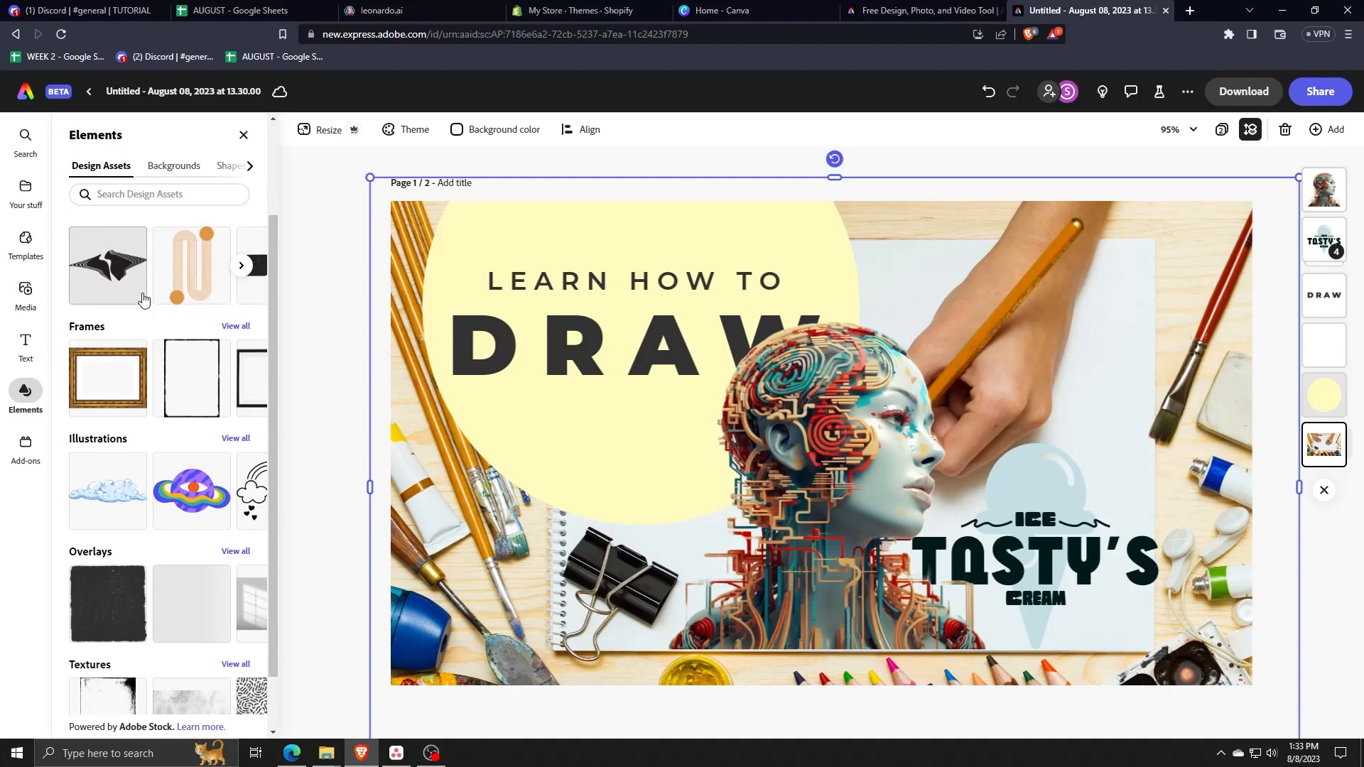
click(144, 299)
scroll(138, 356, down, 5)
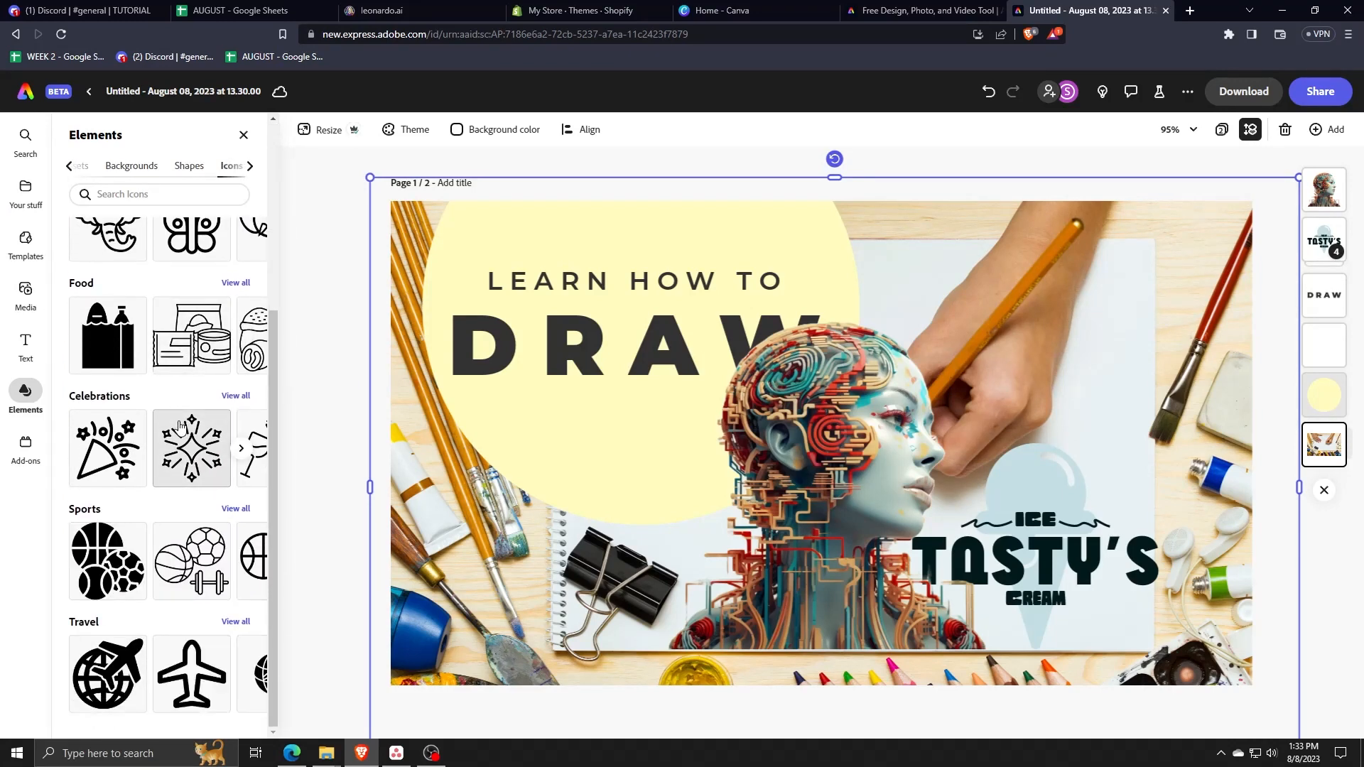
scroll(179, 427, up, 4)
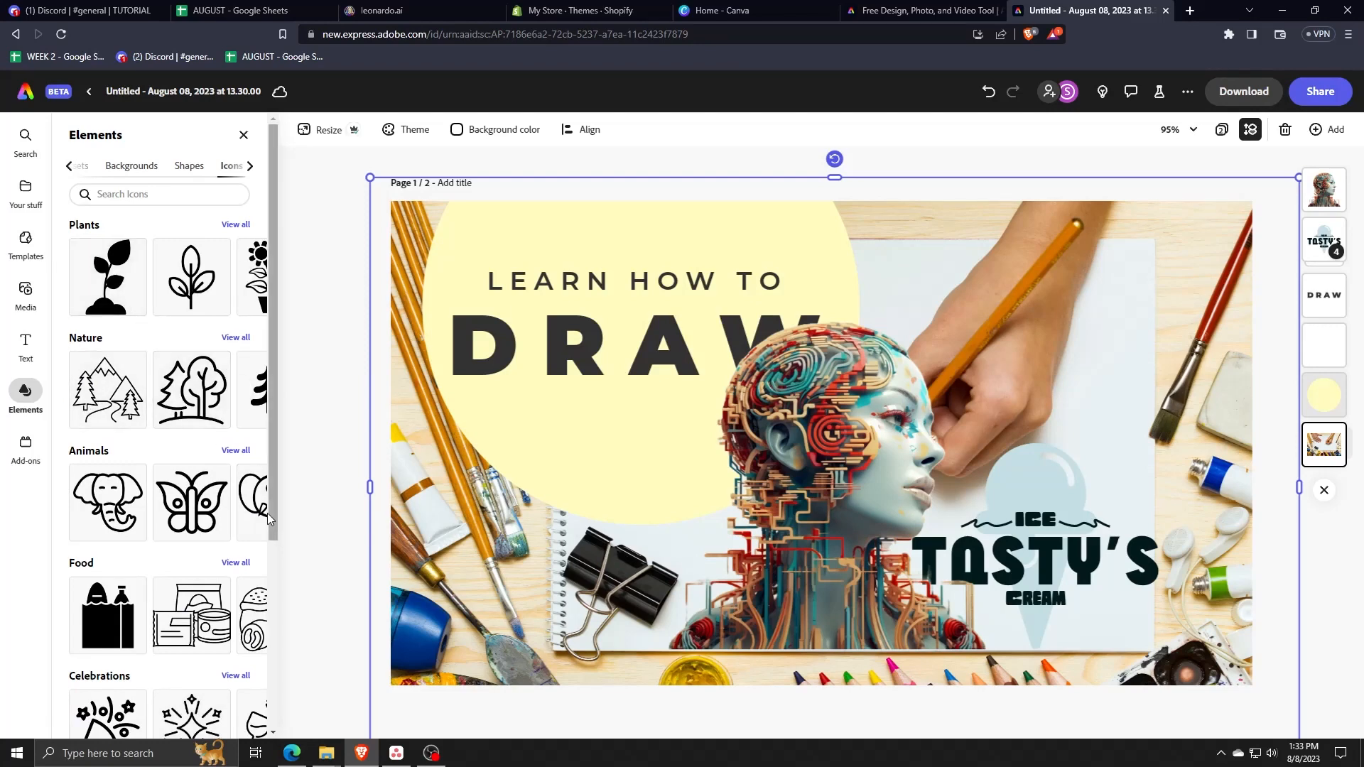
scroll(263, 508, down, 4)
scroll(249, 501, up, 4)
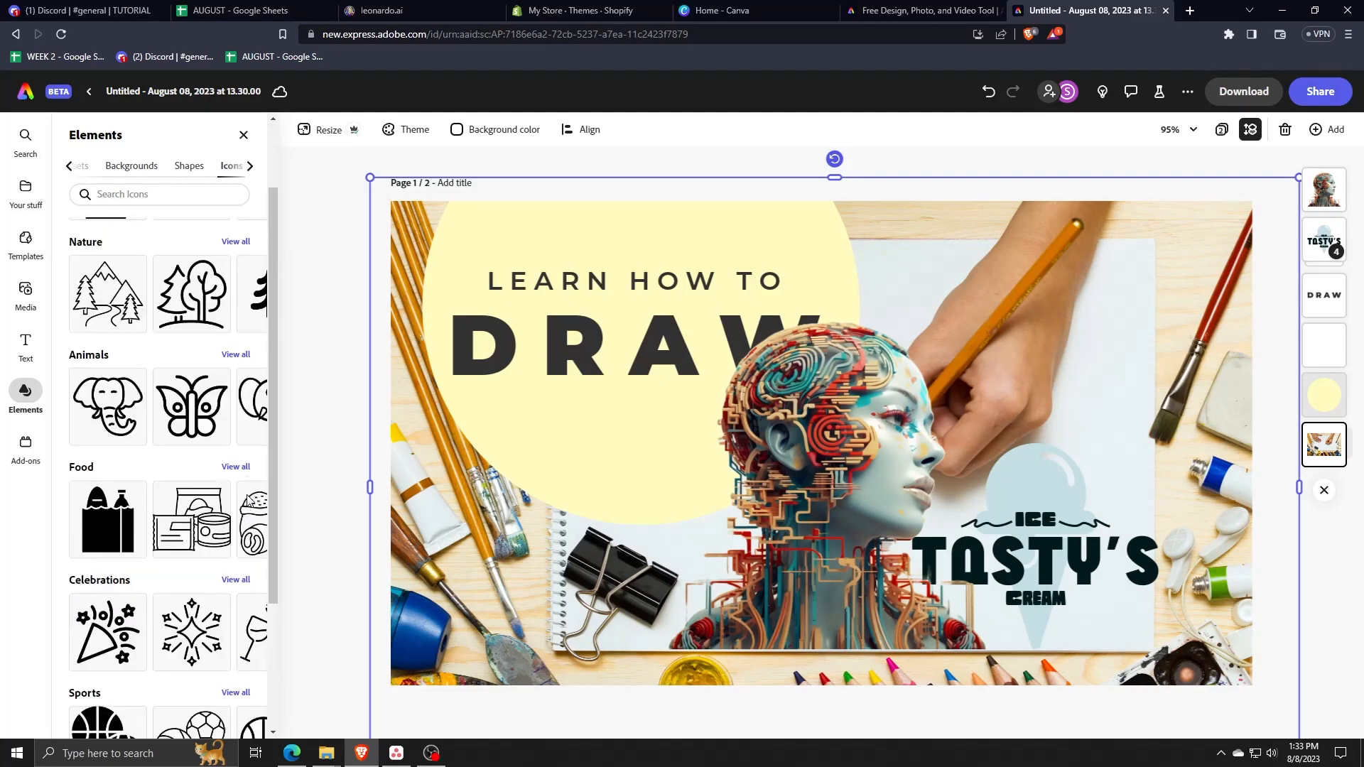
Add two copies of the icon with three sprouts on a tiled plot from the Plants icons, one black and one pale.
click(236, 225)
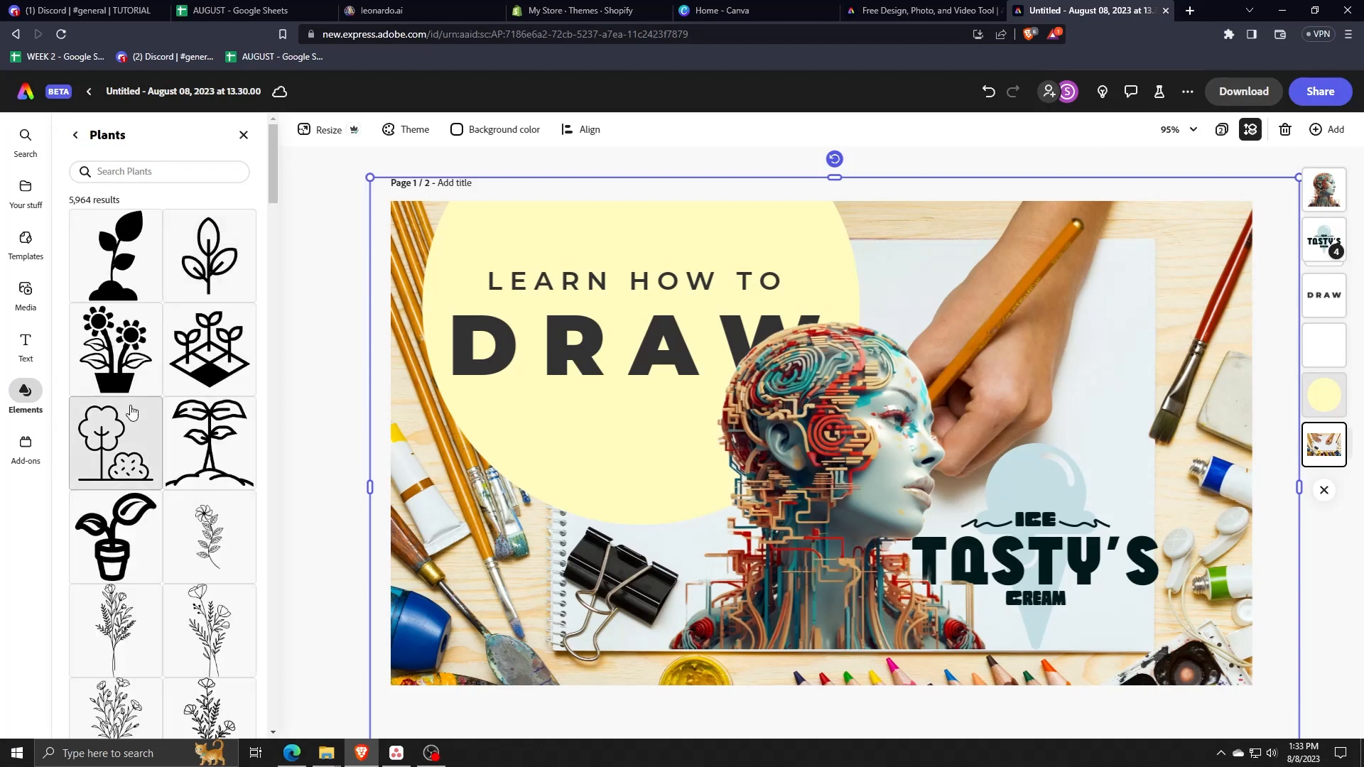
scroll(132, 412, down, 1)
scroll(120, 426, up, 1)
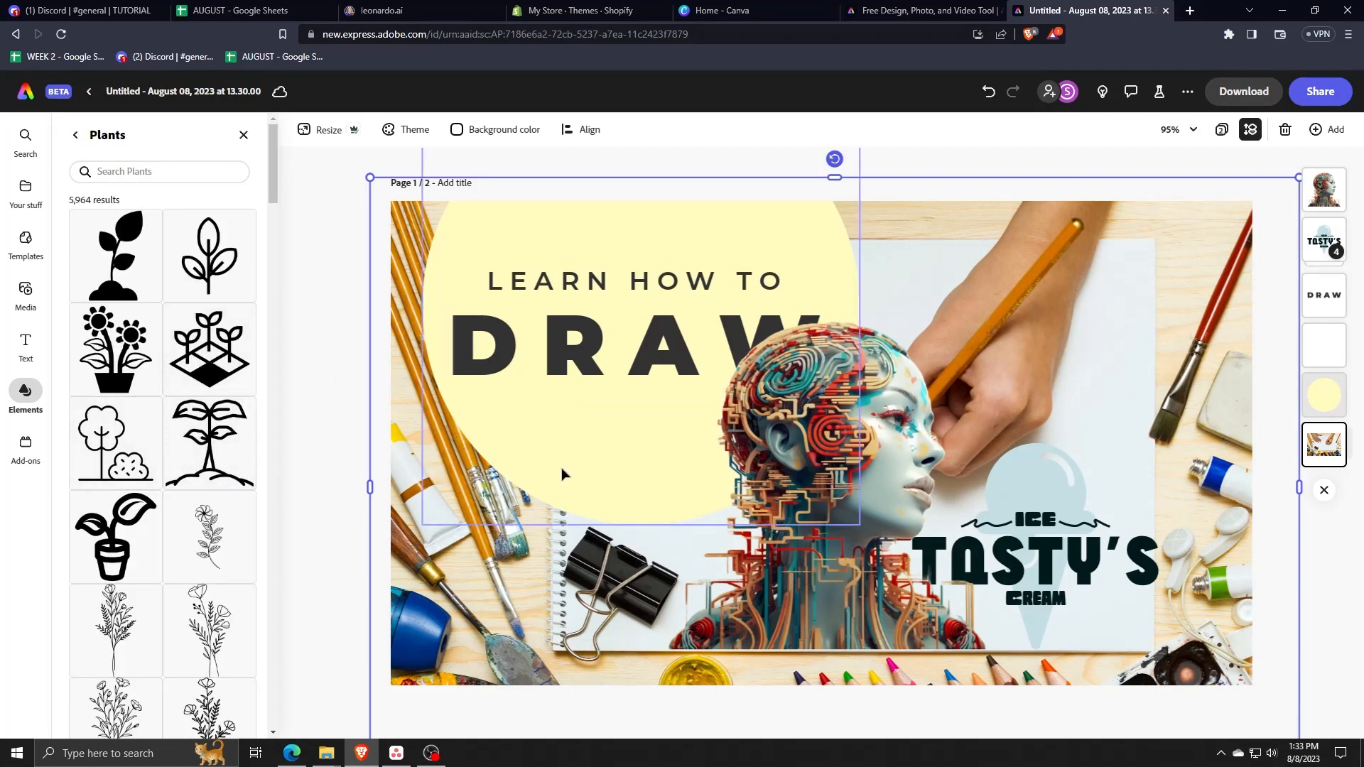
double_click(197, 358)
drag(571, 506, 691, 477)
mouse_move(775, 421)
mouse_down()
mouse_move(1054, 300)
mouse_move(770, 406)
mouse_up()
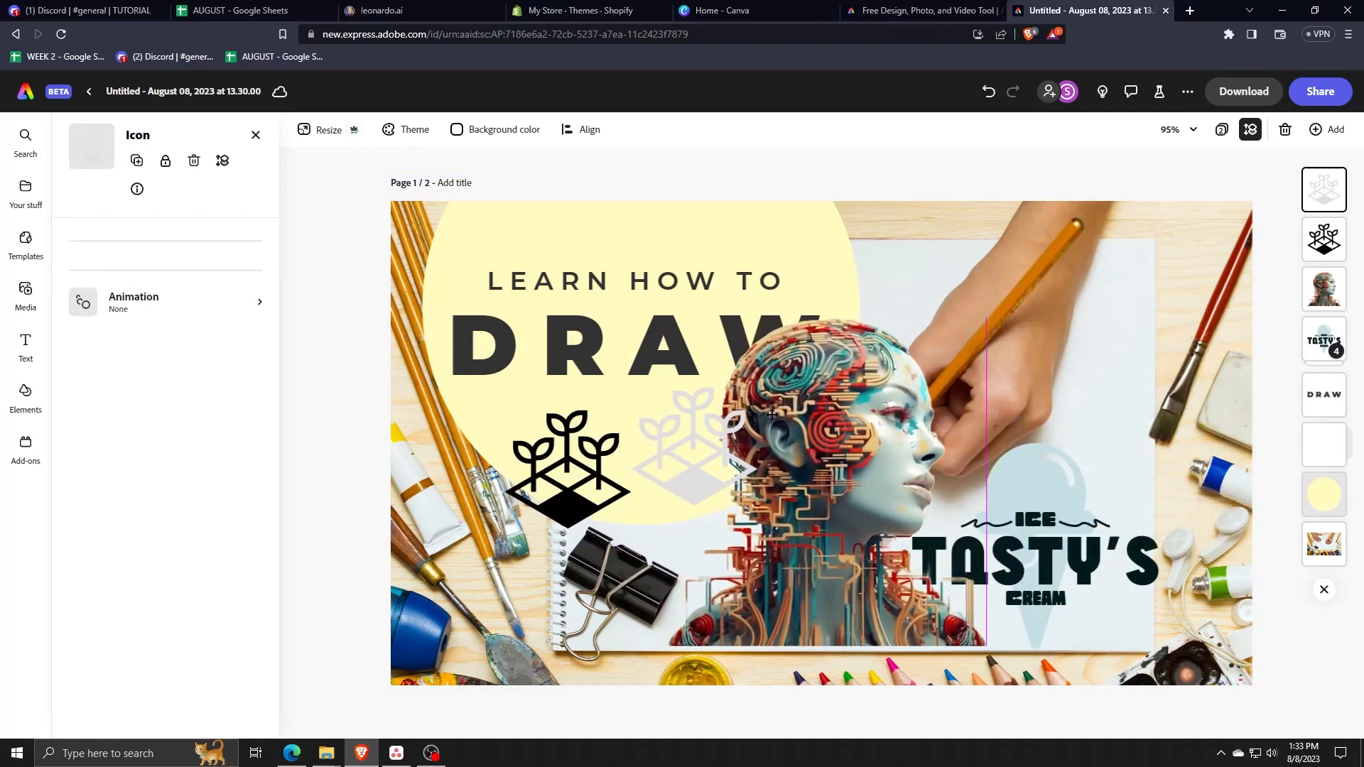
Move the pale sprout icon below the D and R of the heading and the black one beside the head image.
click(691, 460)
mouse_move(684, 474)
mouse_down()
mouse_move(964, 440)
mouse_move(1086, 333)
mouse_move(1049, 333)
mouse_move(619, 619)
mouse_move(590, 611)
mouse_move(1050, 430)
mouse_move(1094, 389)
mouse_move(849, 199)
mouse_move(458, 464)
mouse_move(483, 397)
mouse_up()
drag(580, 491, 655, 487)
drag(511, 424, 527, 433)
click(256, 135)
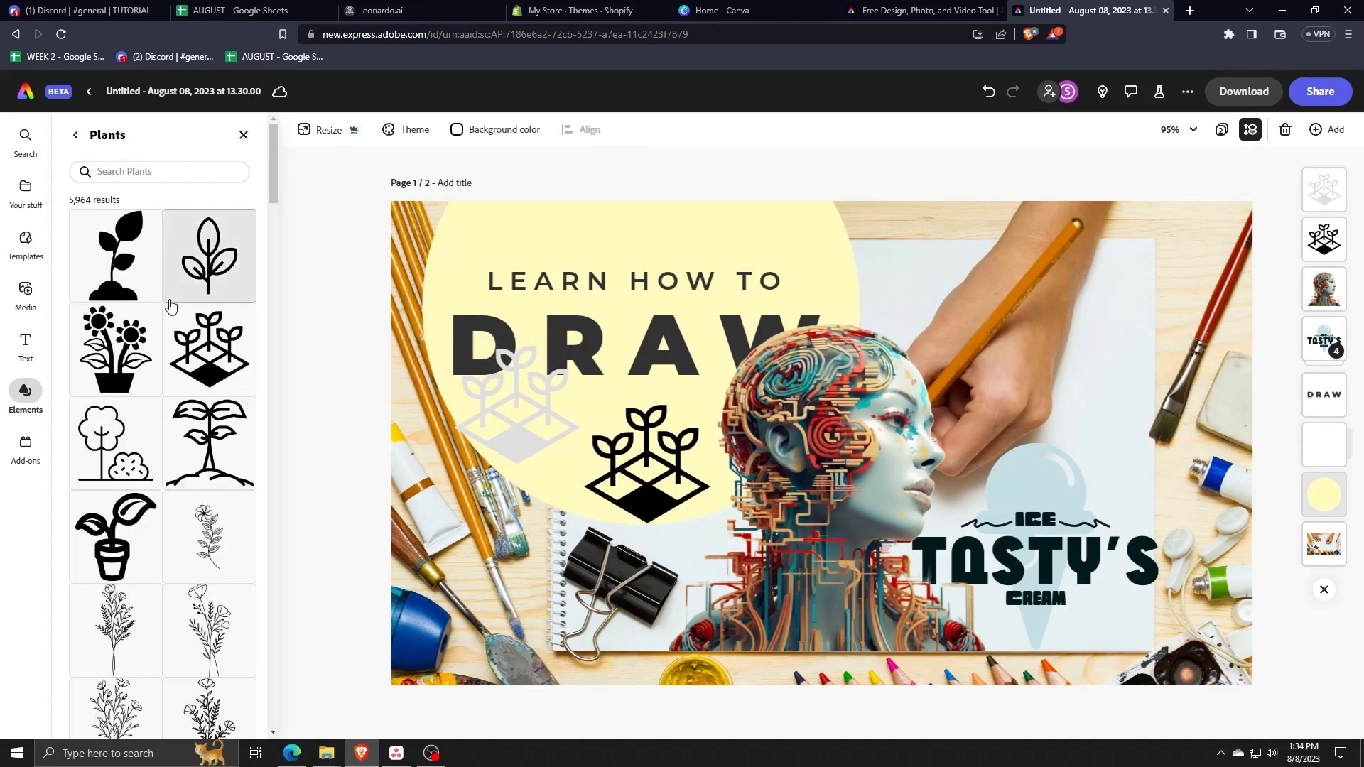
Add two copies of the burger-and-drinks icon from the Food icons, a black one above the logo and a pale one over the head.
scroll(169, 332, down, 3)
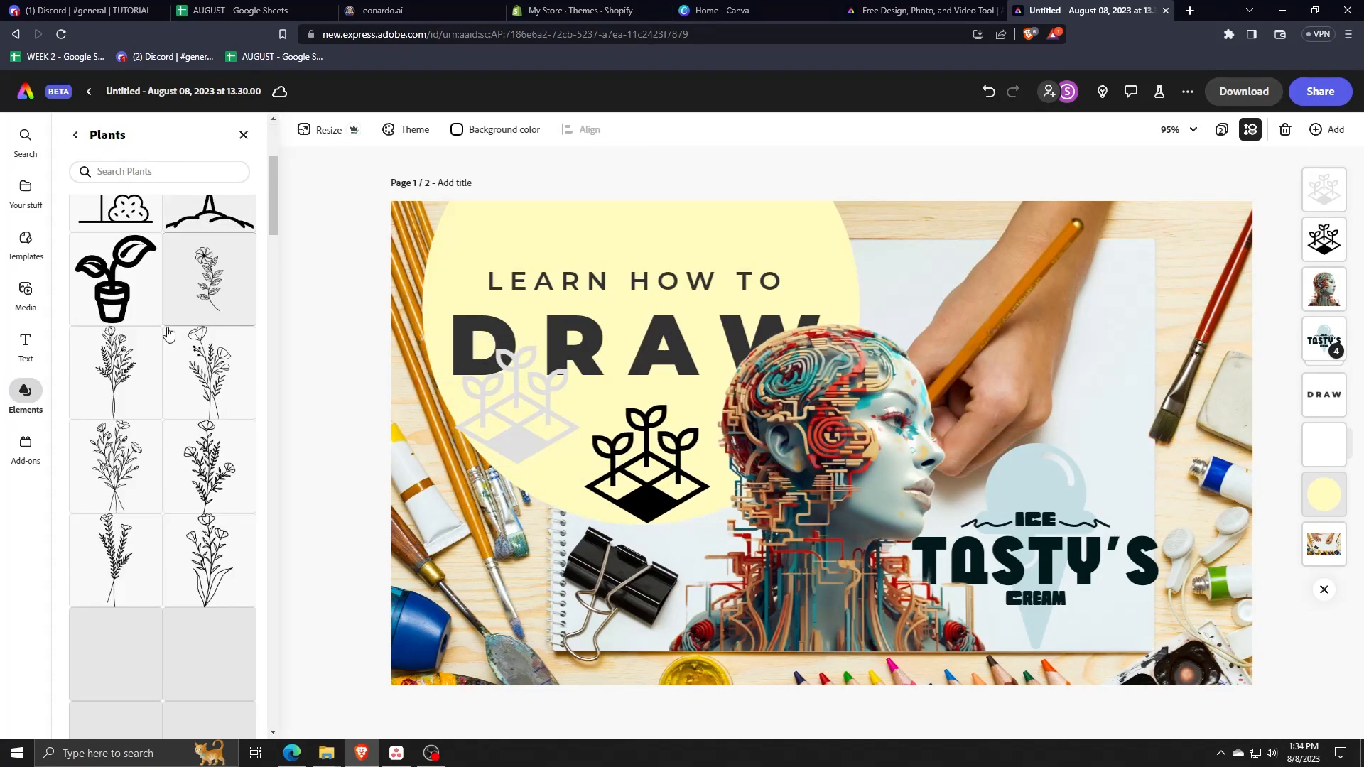
click(75, 135)
scroll(183, 365, down, 1)
scroll(183, 365, down, 2)
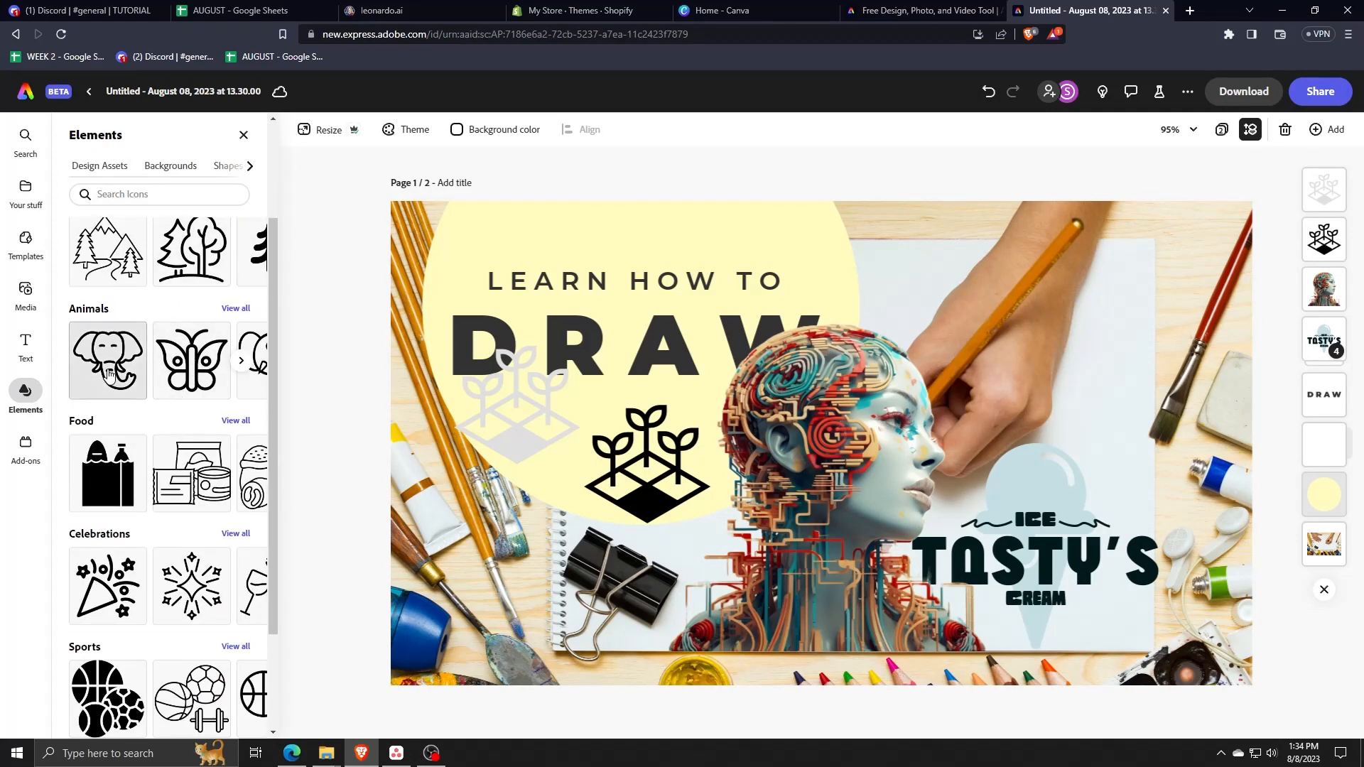
click(237, 420)
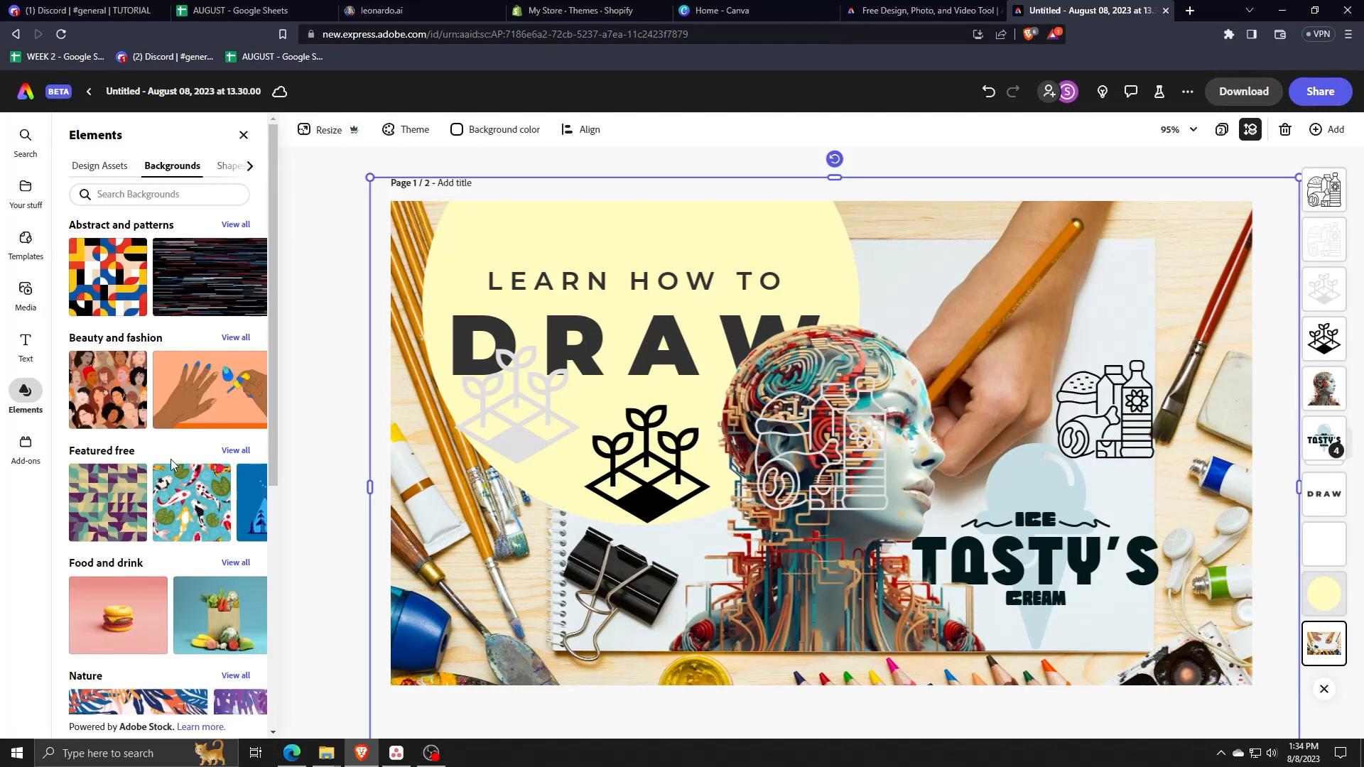
Look through the background categories available in the design elements.
scroll(171, 465, down, 3)
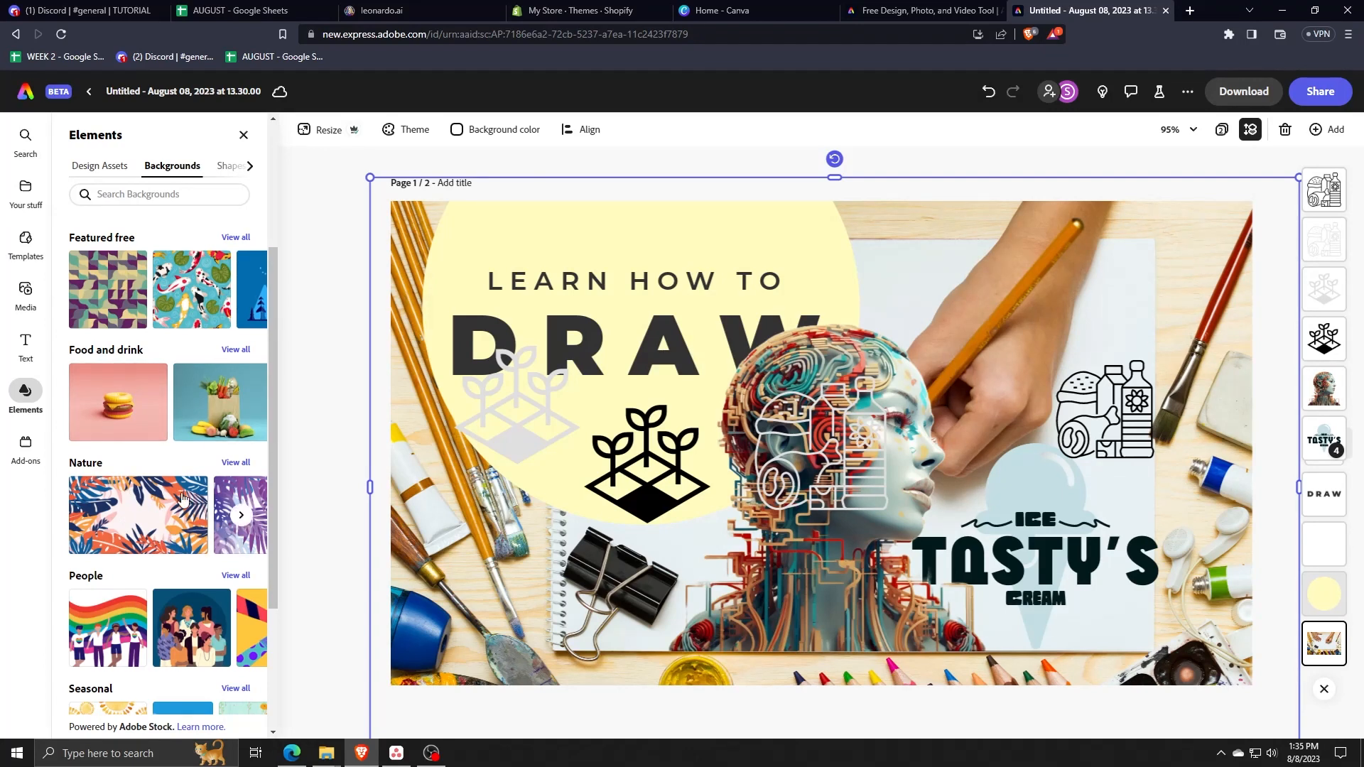
scroll(183, 497, up, 3)
key(alt+Tab)
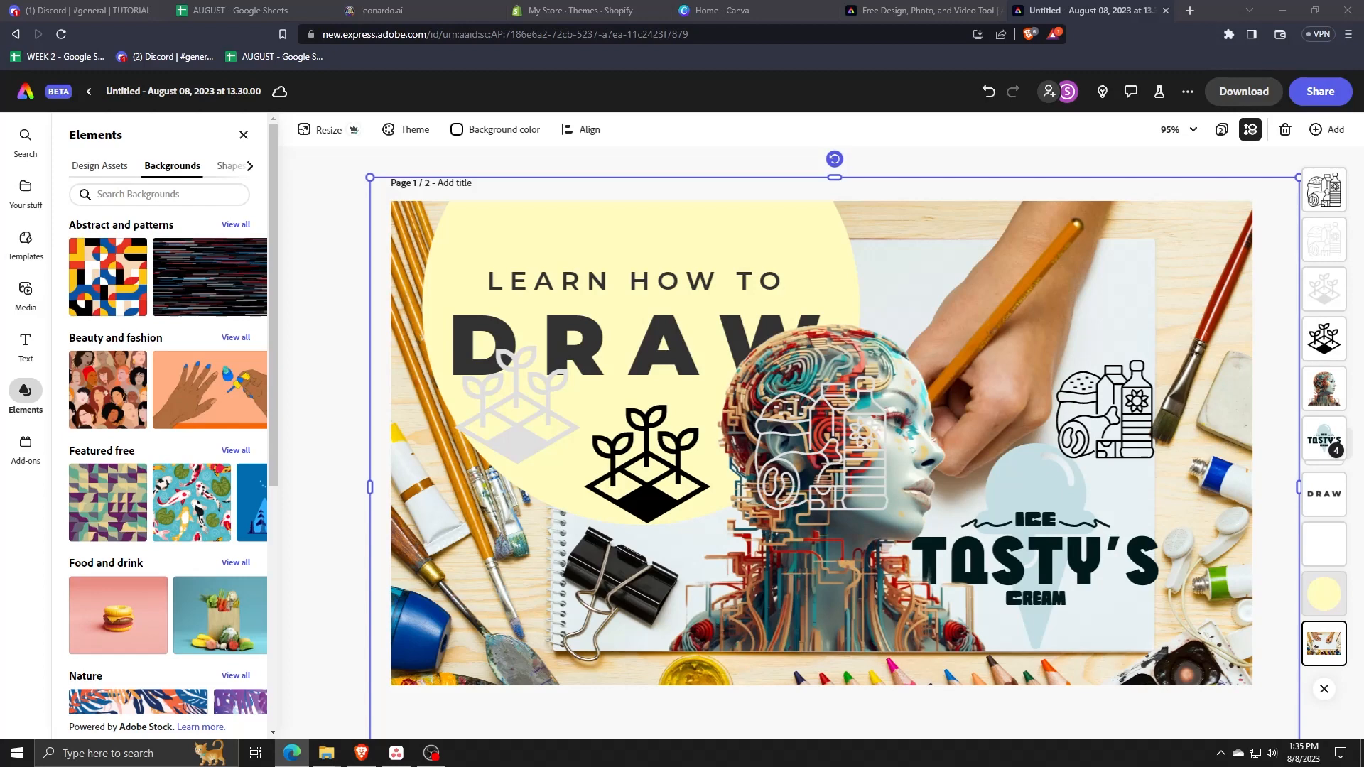
Add the peach paint-stroke brush from the design assets over the black binder clips beside the head image, leaving nothing selected.
key(alt+Tab)
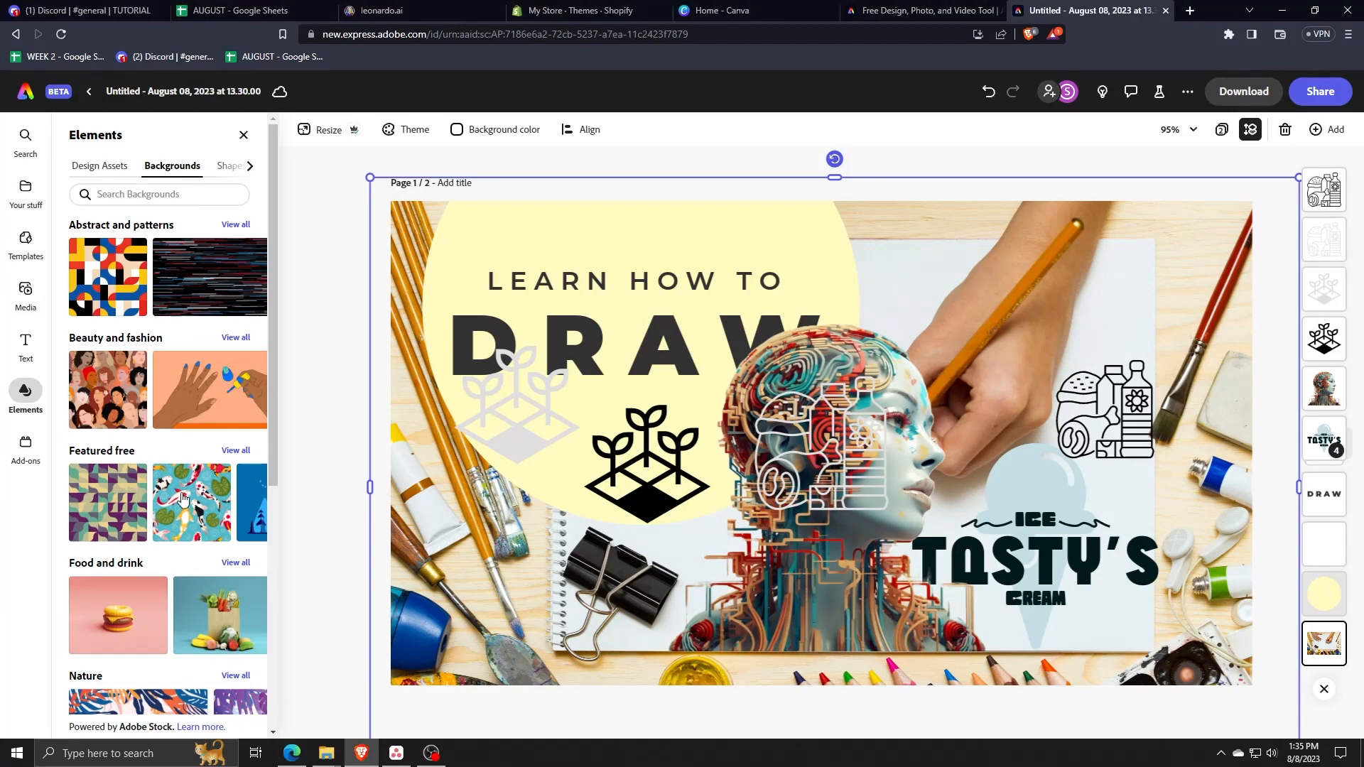
click(107, 168)
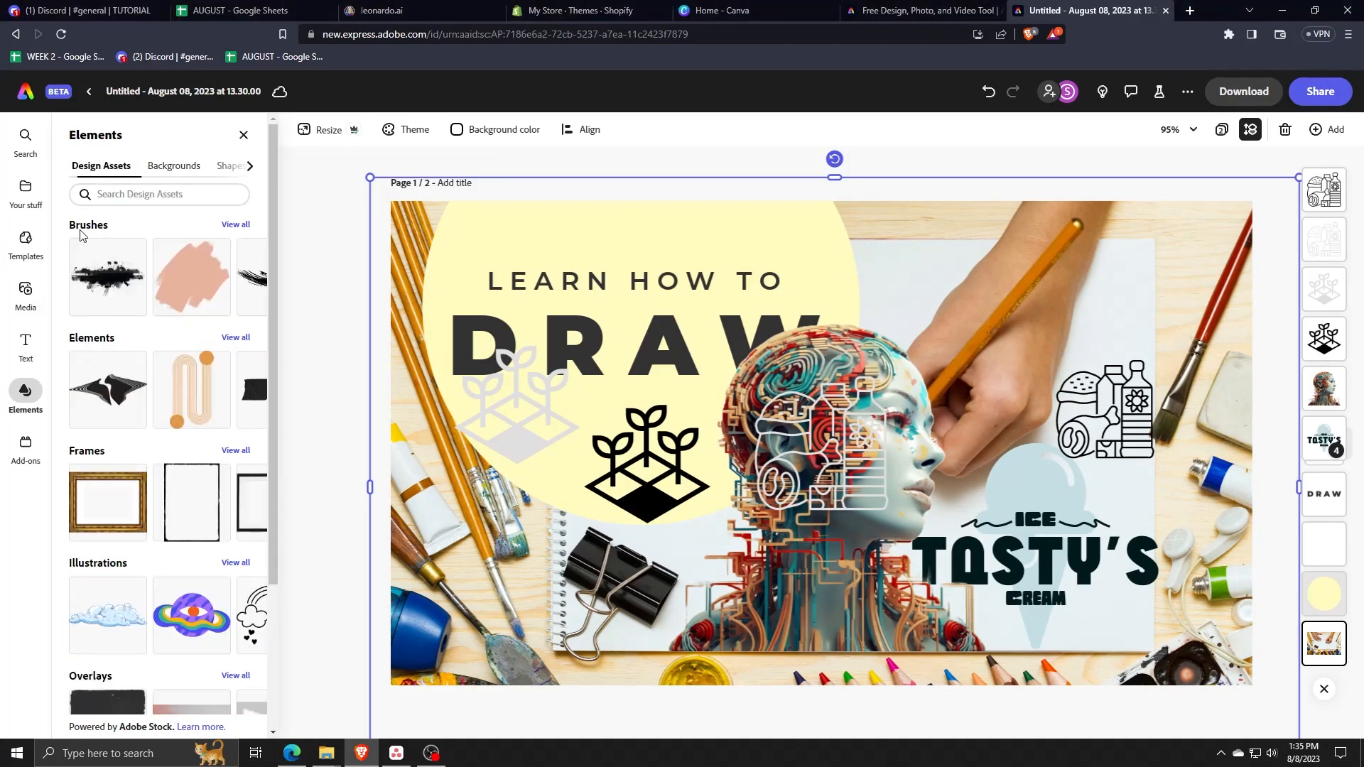
scroll(140, 327, down, 3)
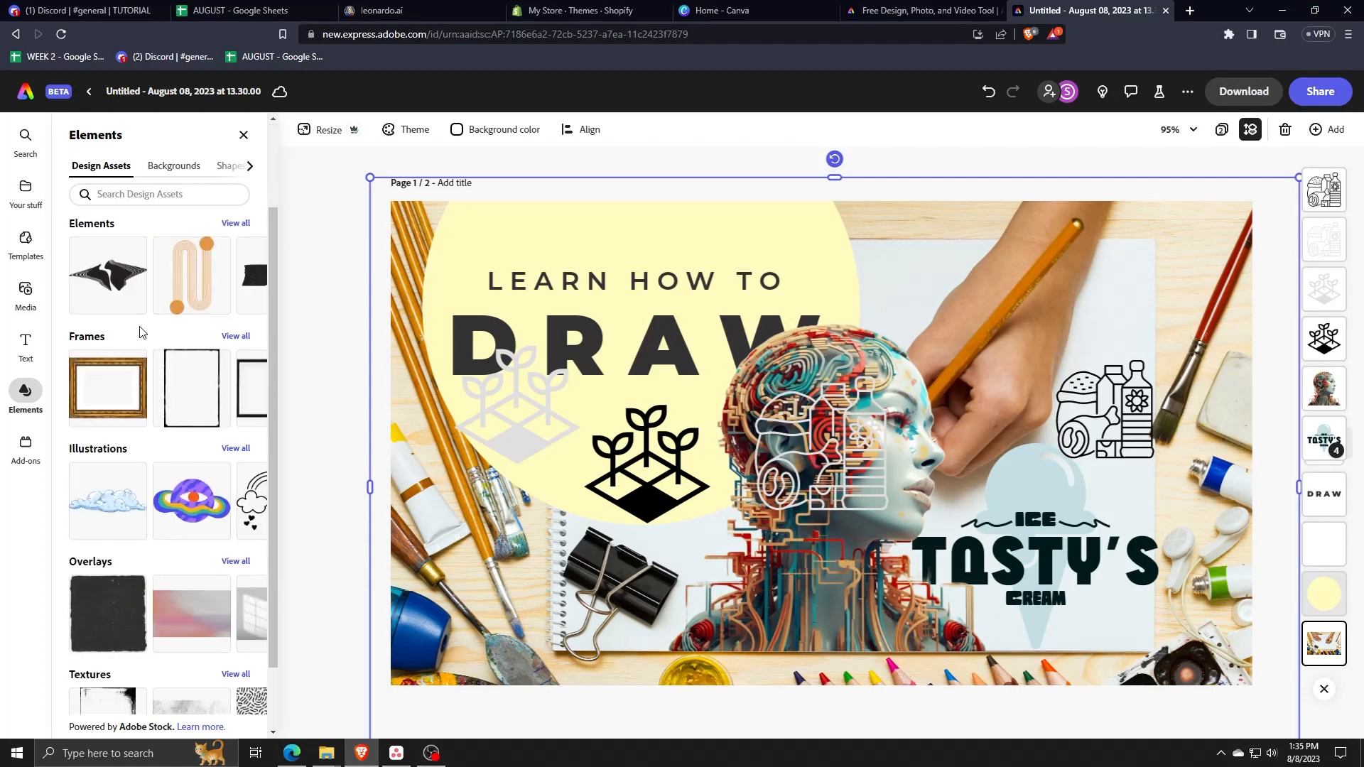
scroll(140, 327, up, 3)
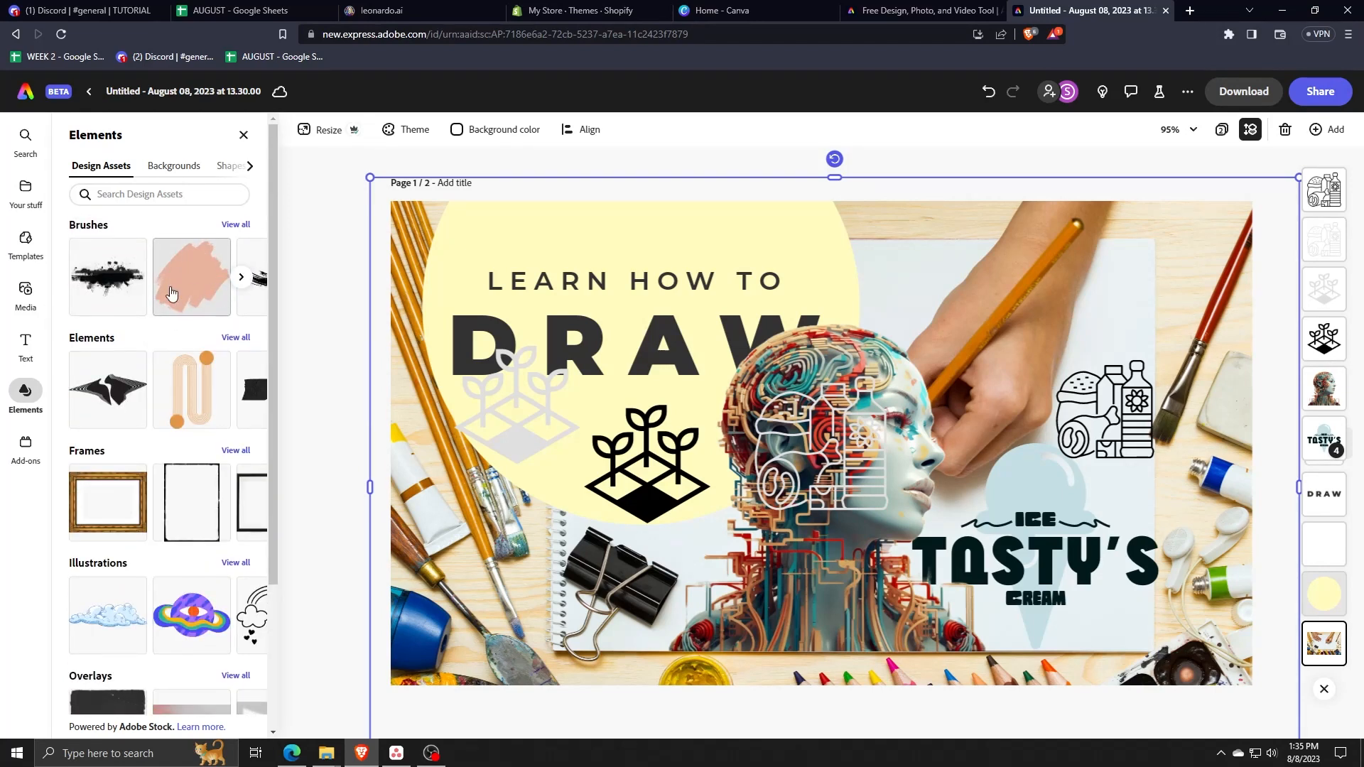
mouse_move(164, 293)
mouse_down()
mouse_move(506, 635)
mouse_move(607, 654)
mouse_move(632, 645)
mouse_up()
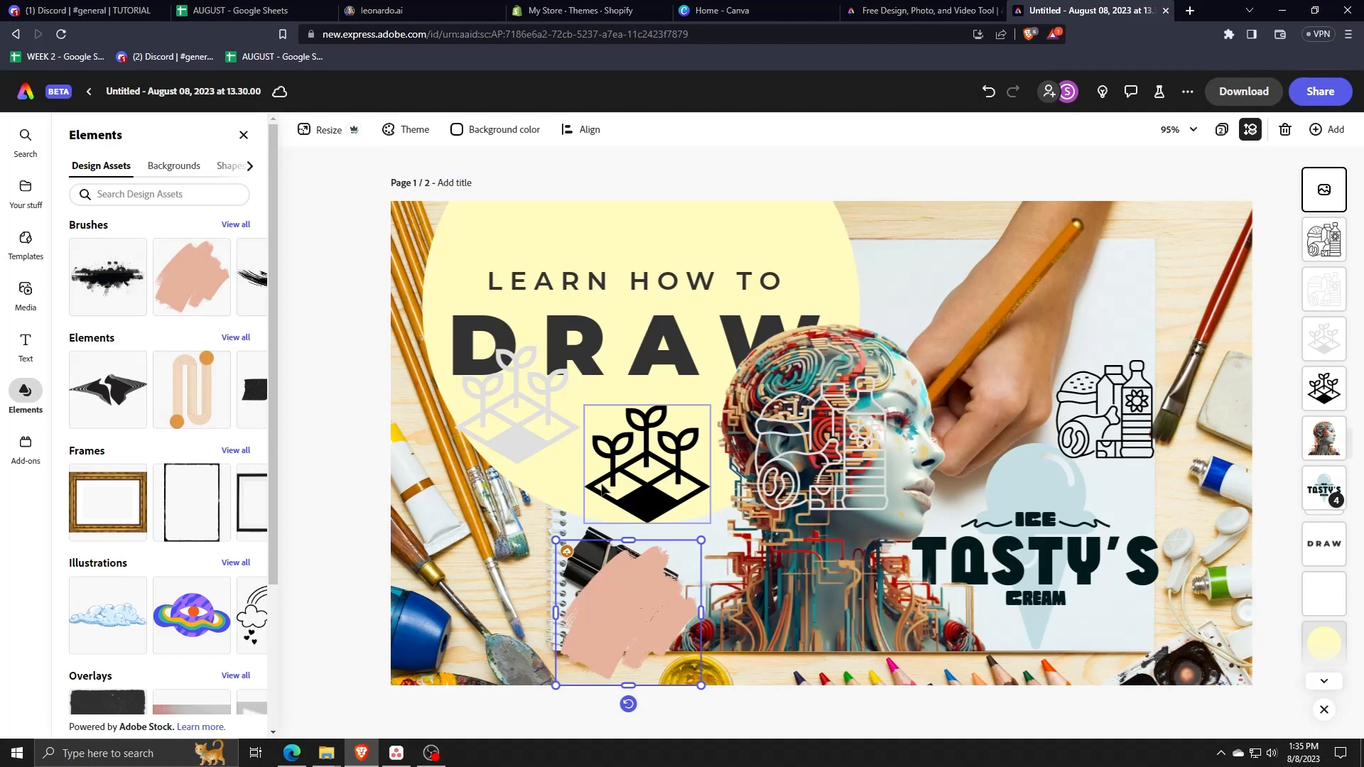
click(923, 267)
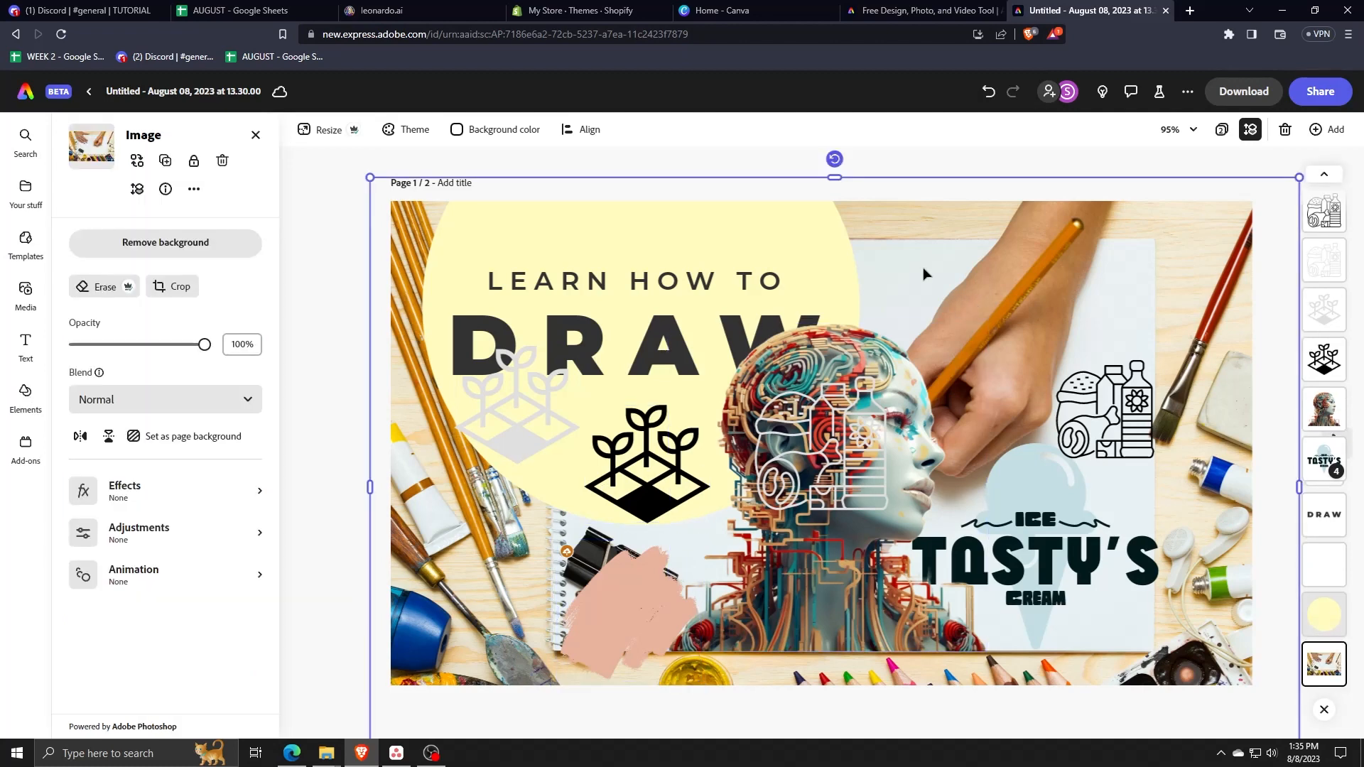
click(318, 465)
key(alt+Tab)
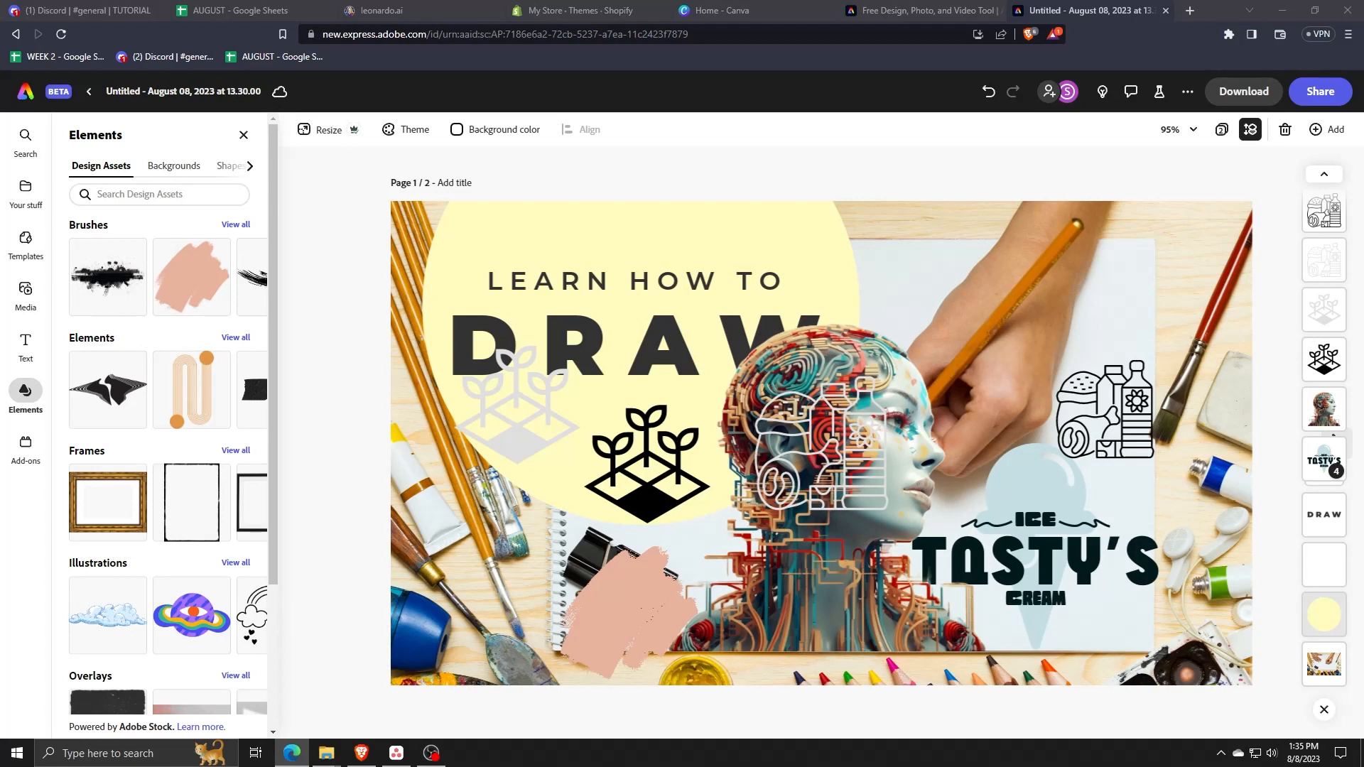
key(alt+Tab)
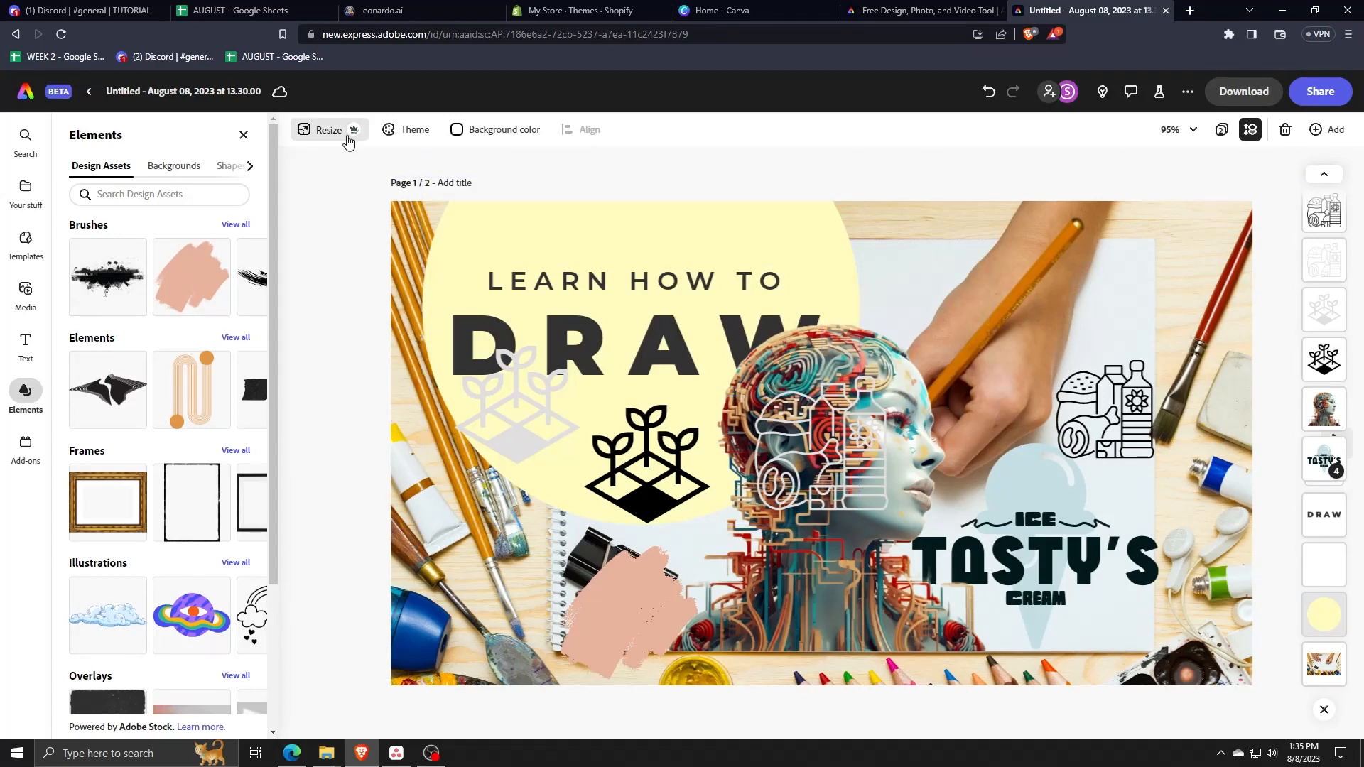
key(alt+Tab)
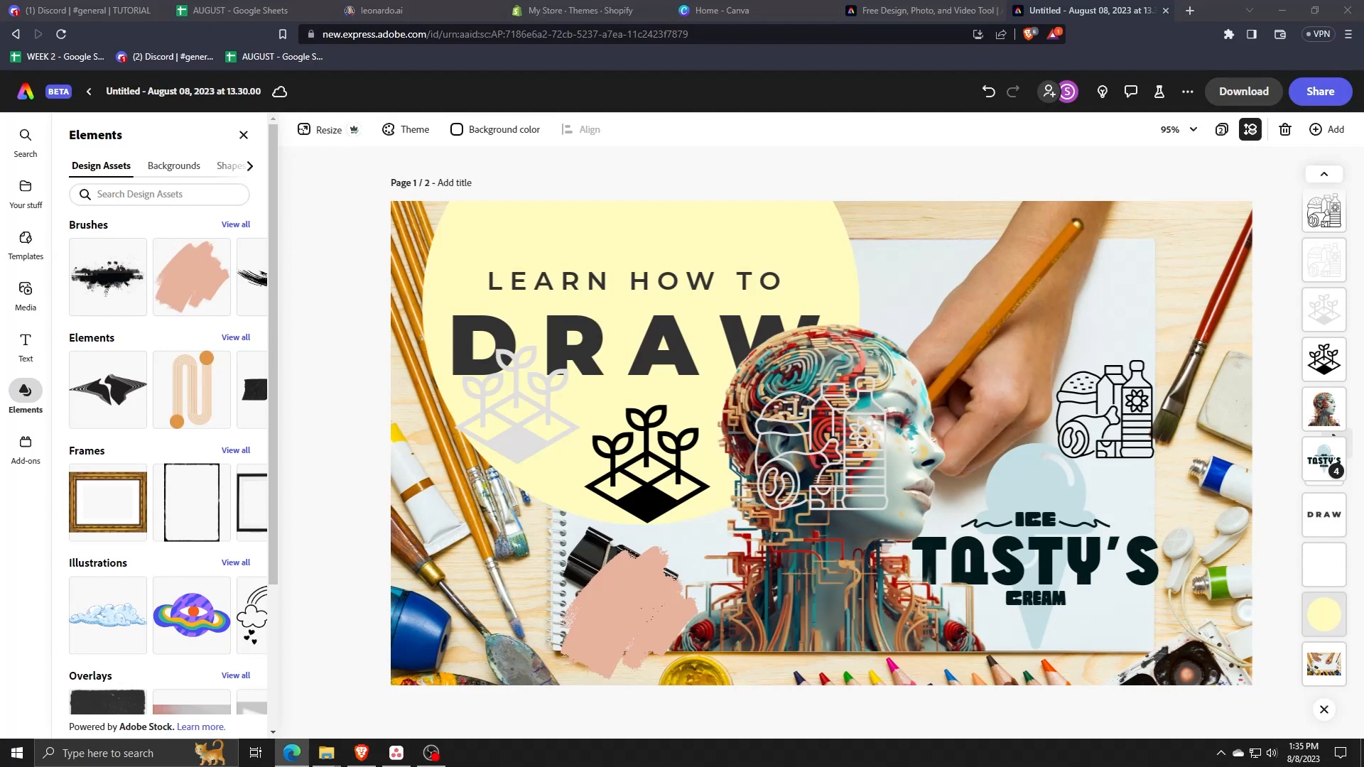
key(alt+Tab)
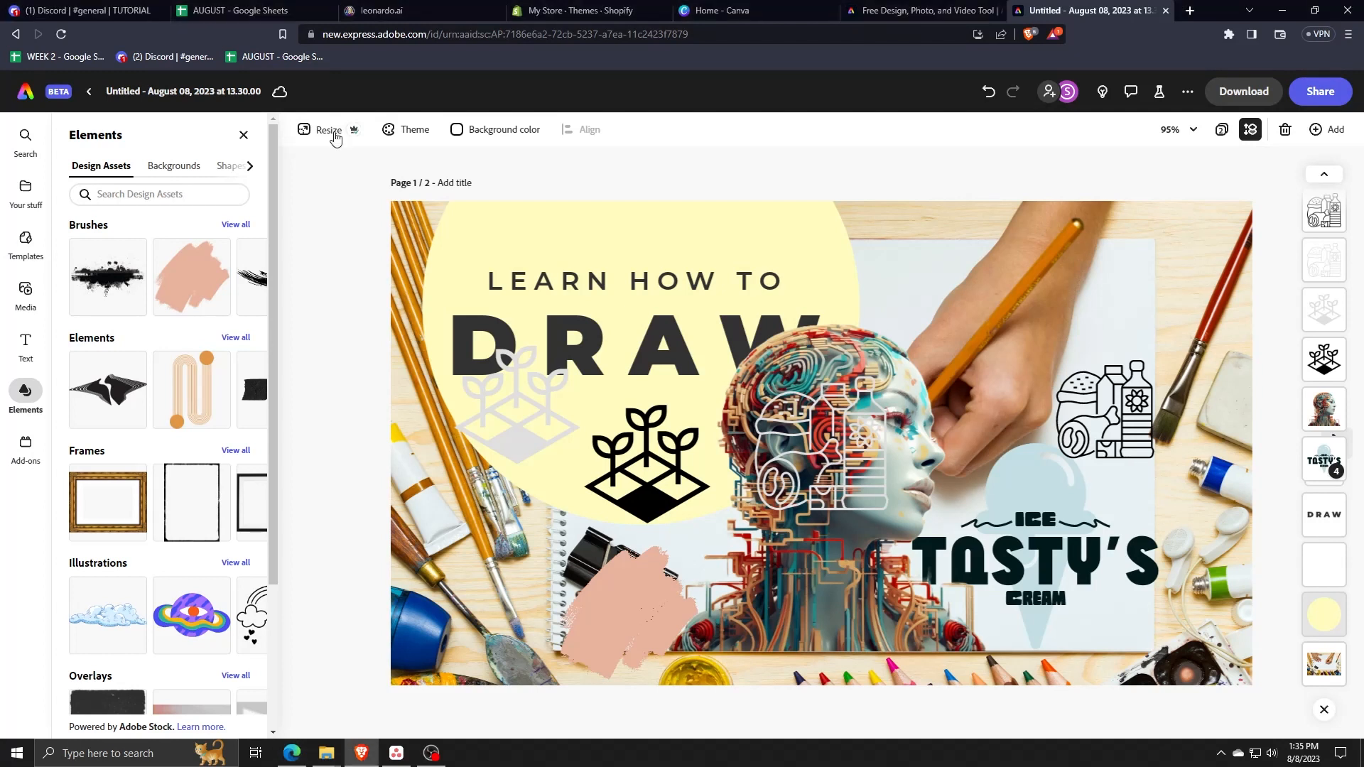
key(alt+Tab)
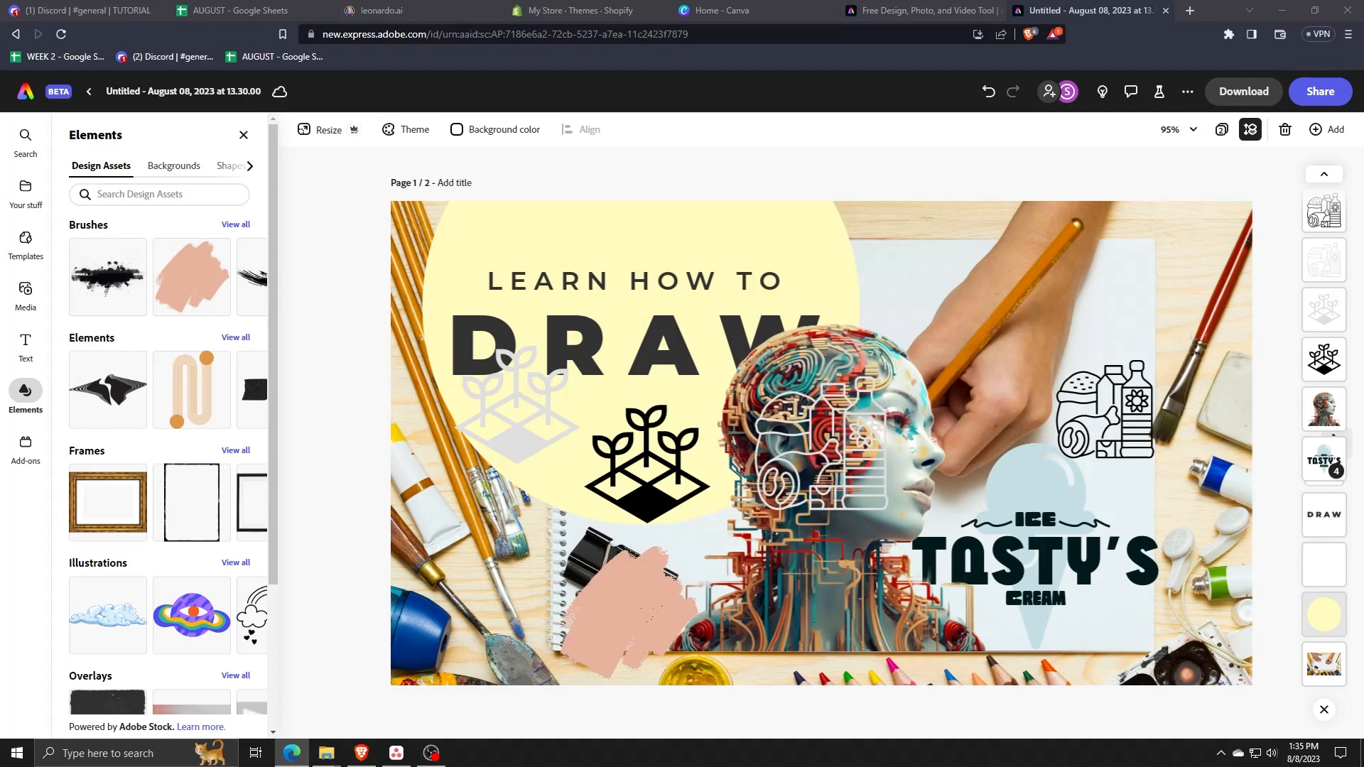
key(alt+Tab)
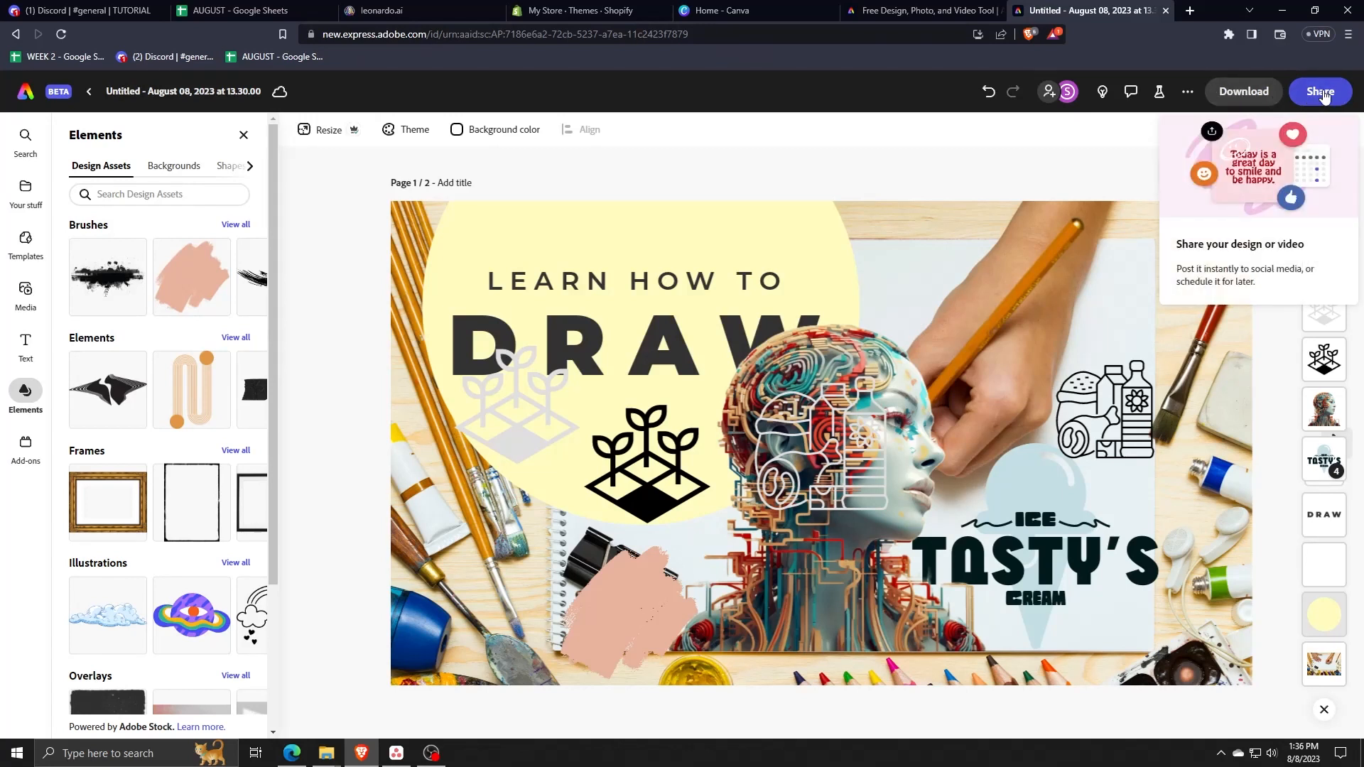
Open the download options for the selected page and choose PNG (Best for images) as the file format.
click(1243, 92)
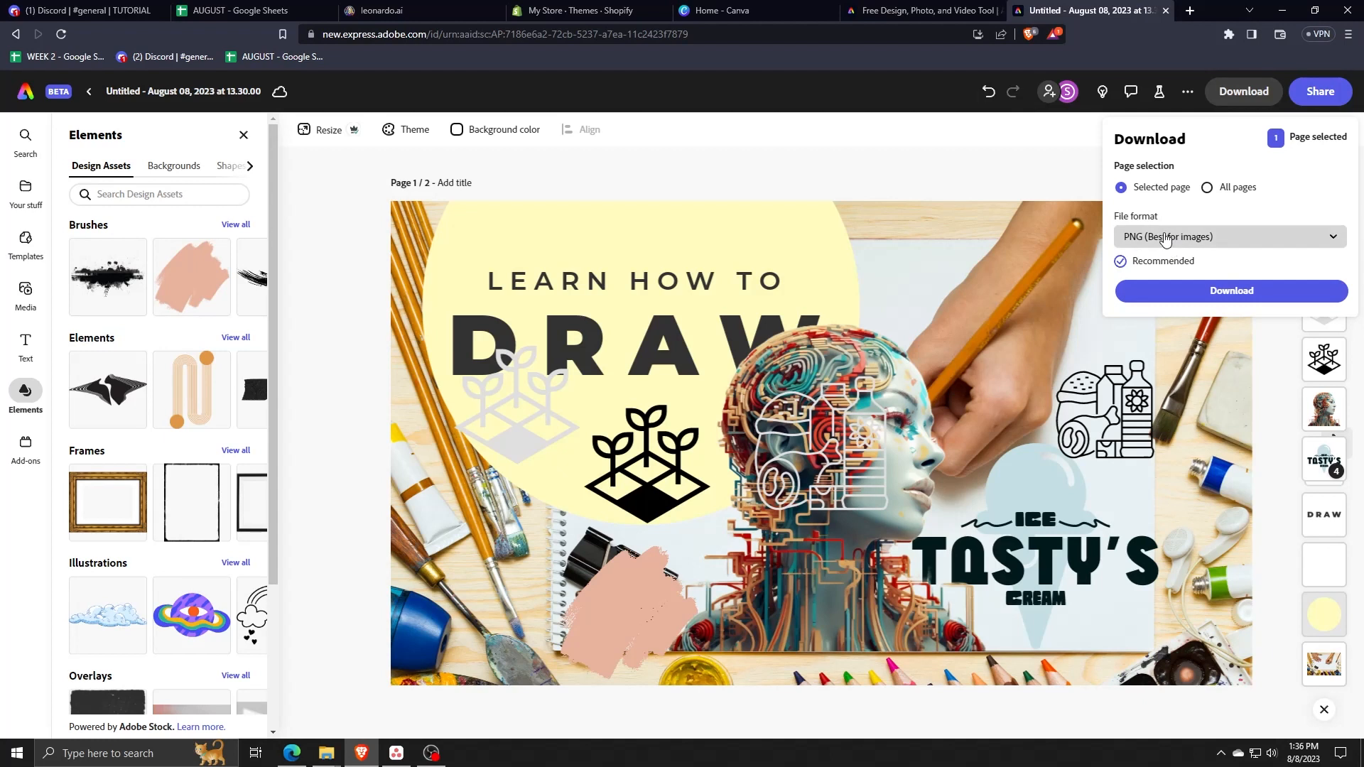
click(1165, 237)
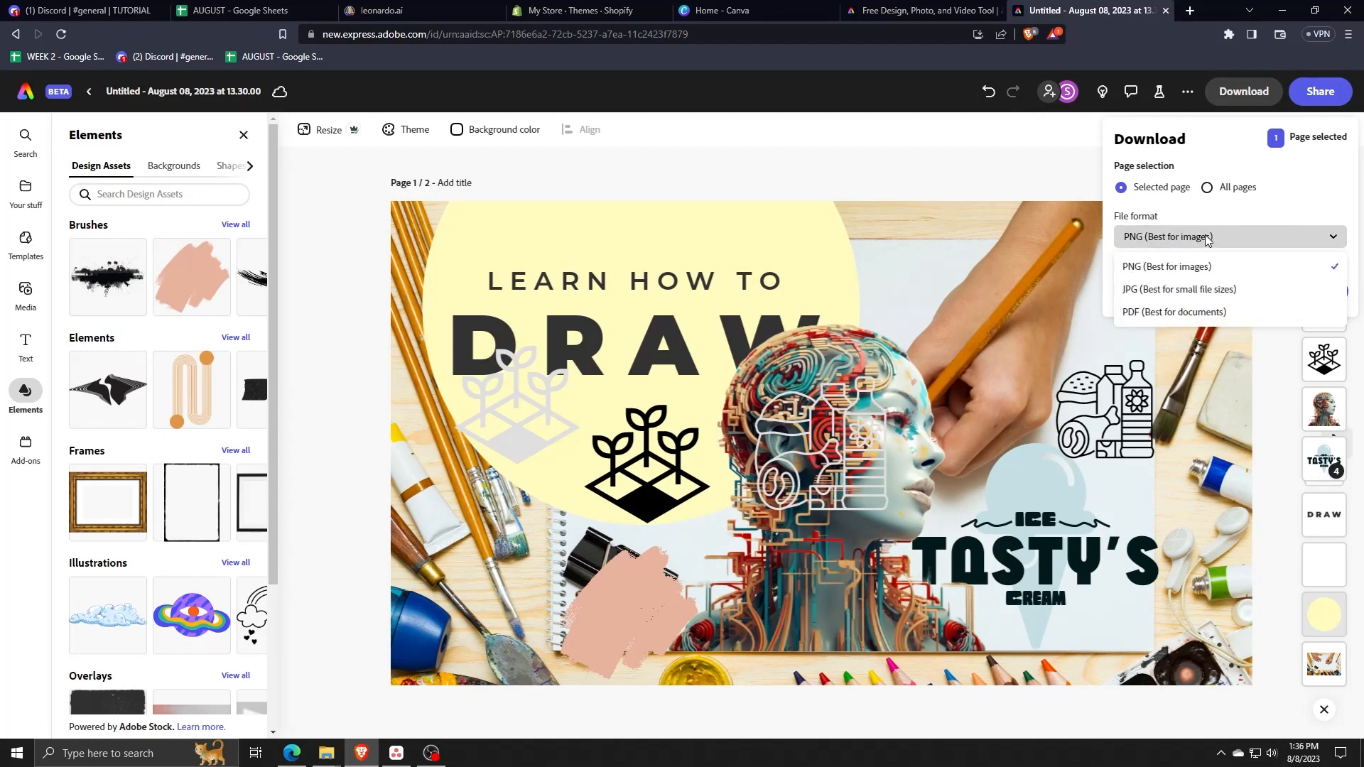
click(1197, 266)
click(1147, 294)
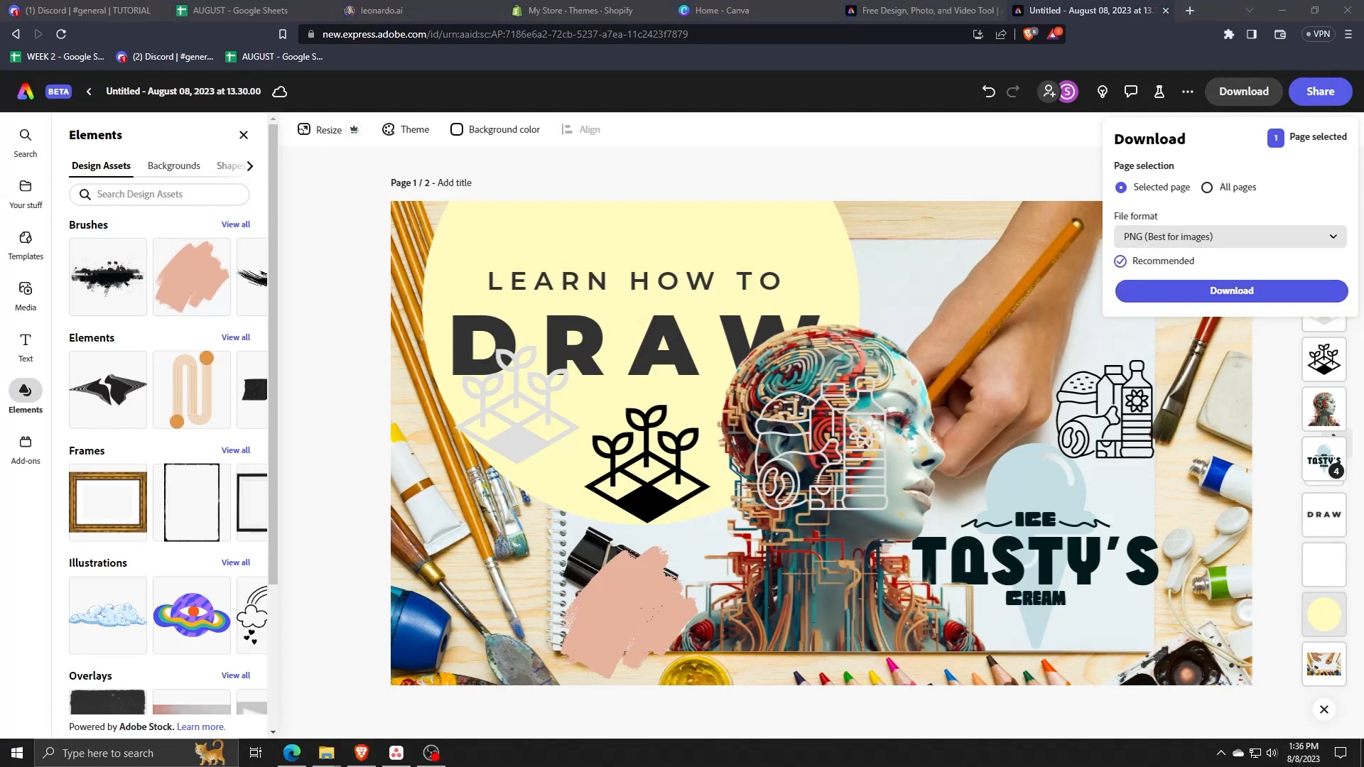
click(1207, 239)
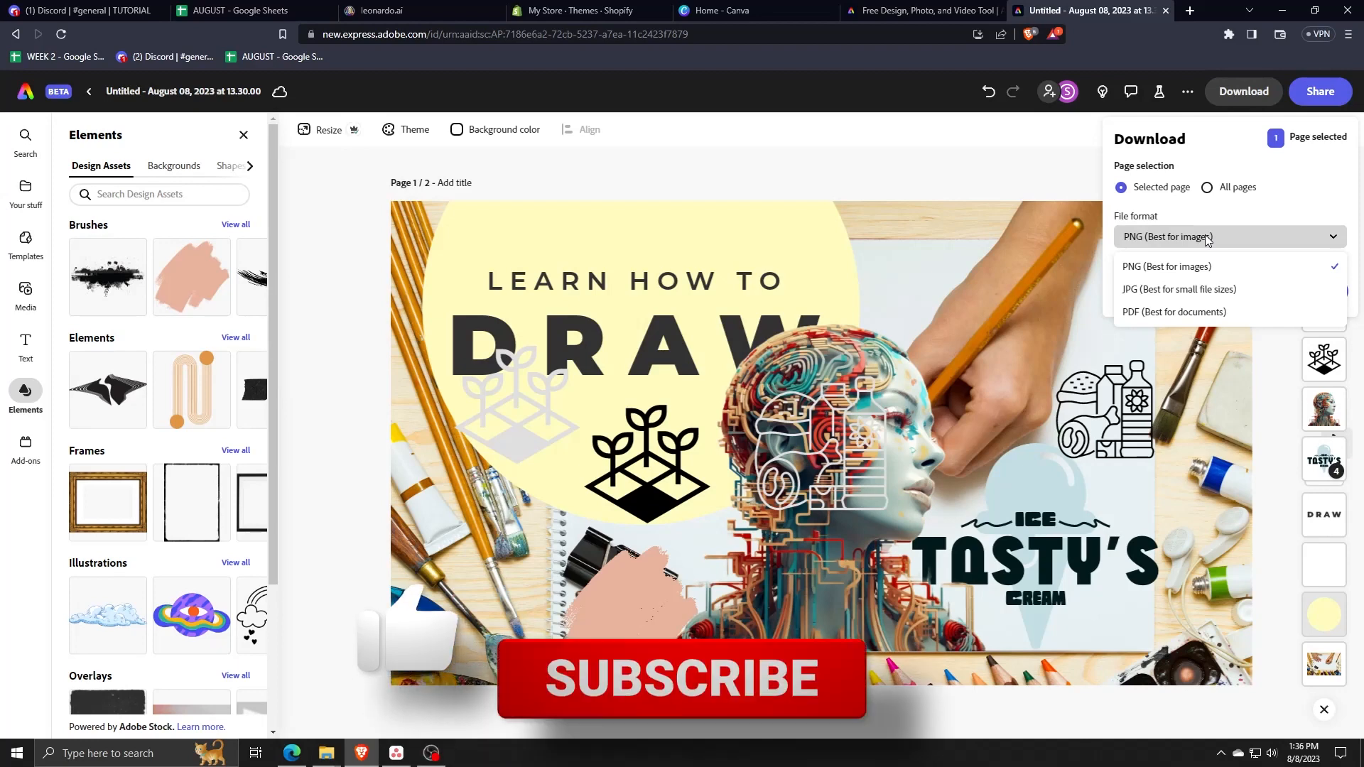
click(1208, 239)
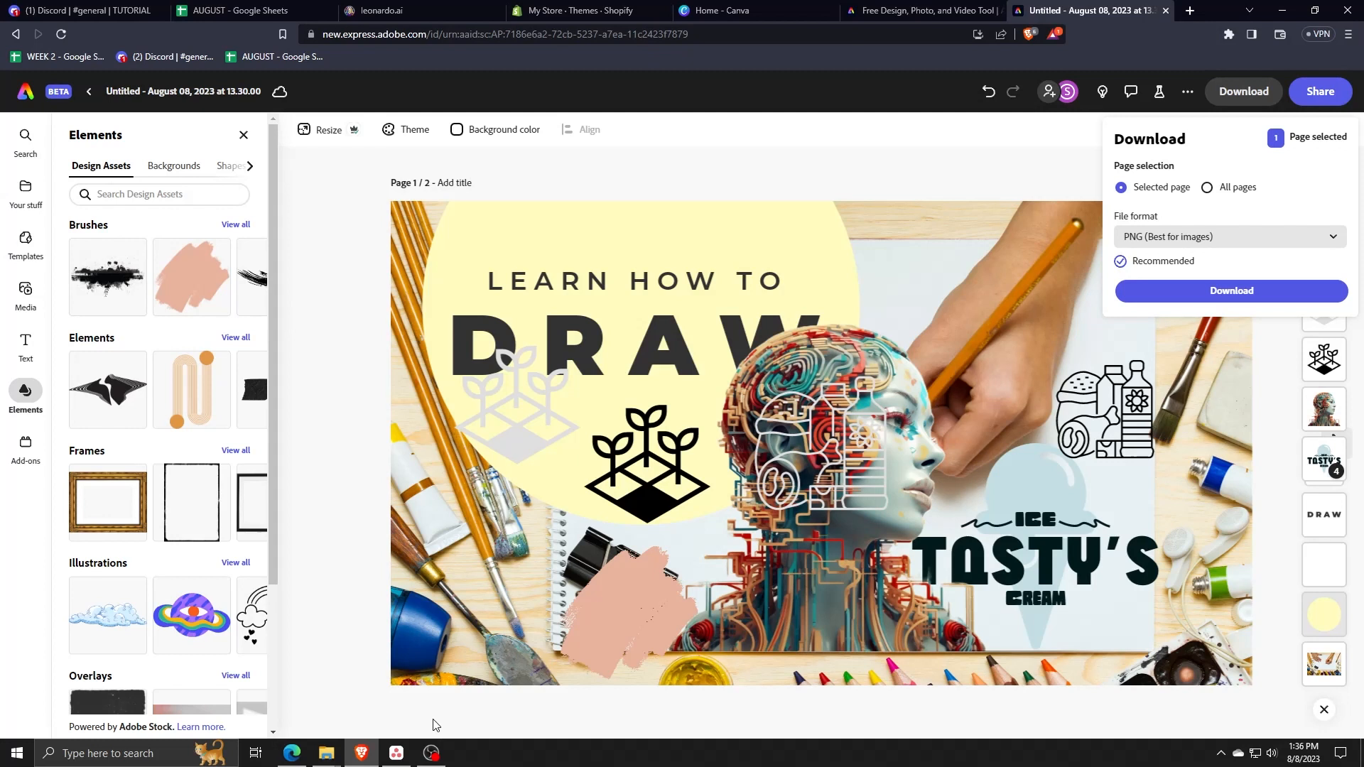
click(433, 759)
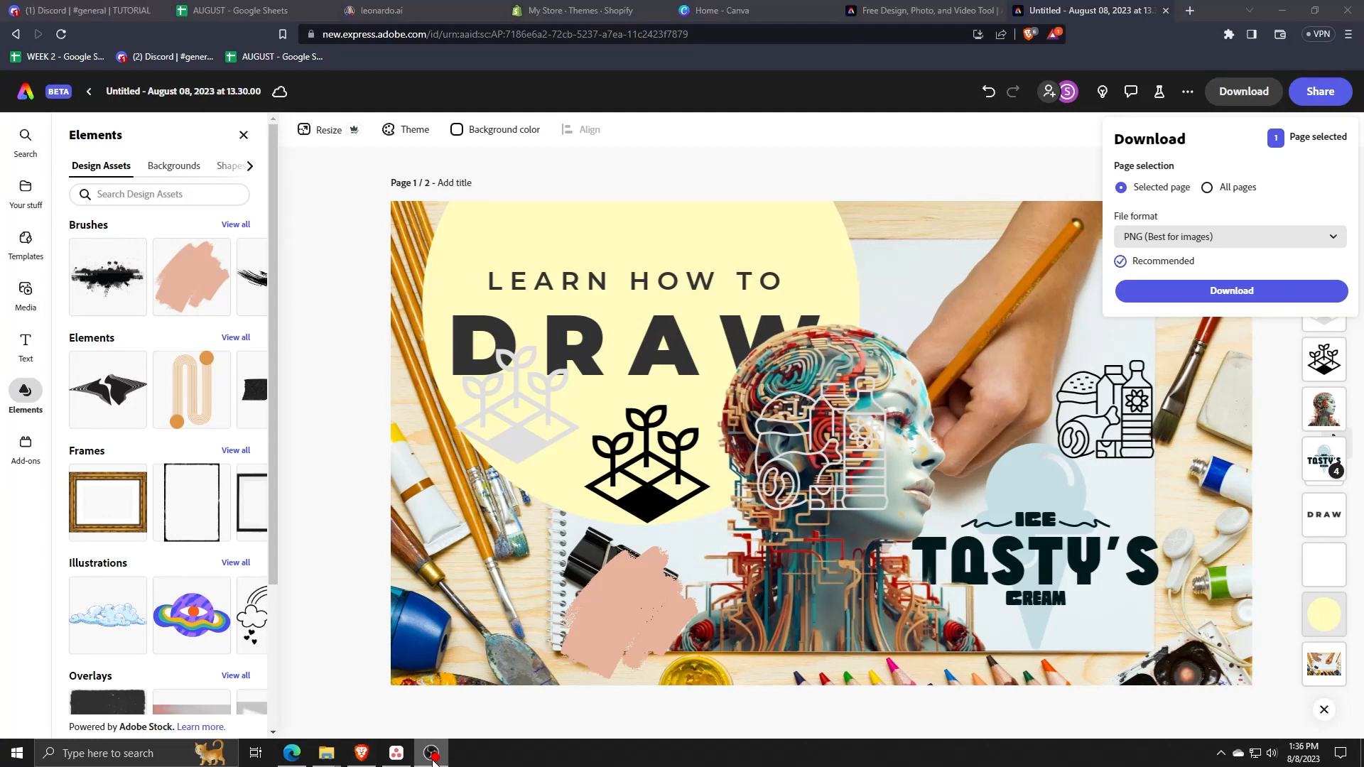